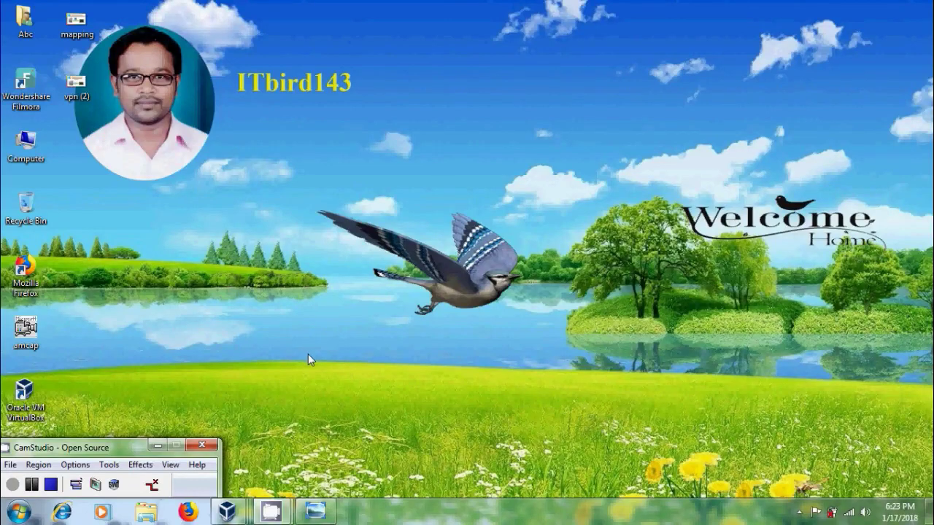
Step: On the 2016 server, go to File and Storage Services > Shares, which lists five shares
click(315, 511)
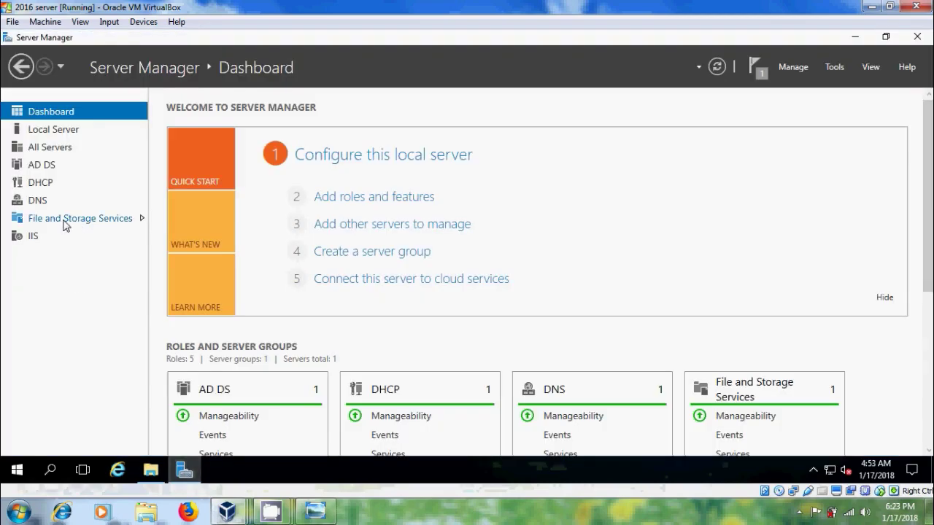
click(94, 218)
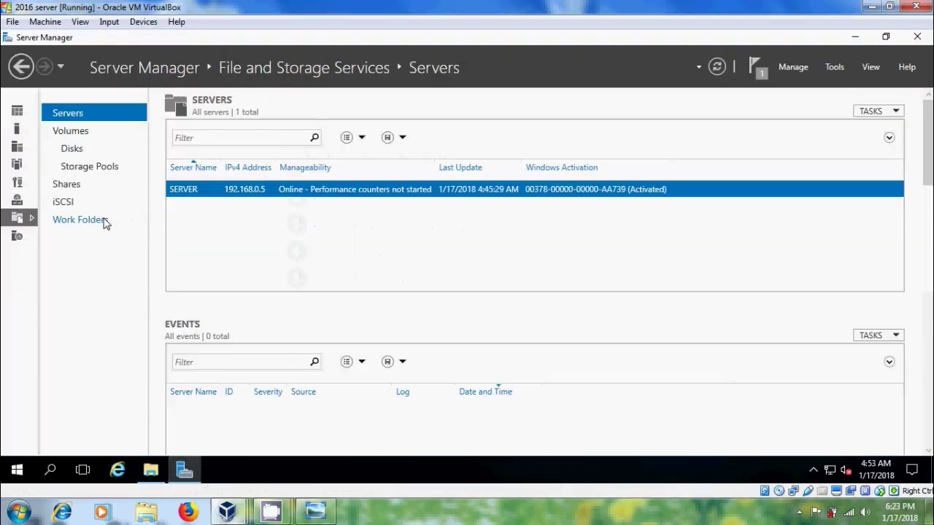
click(67, 185)
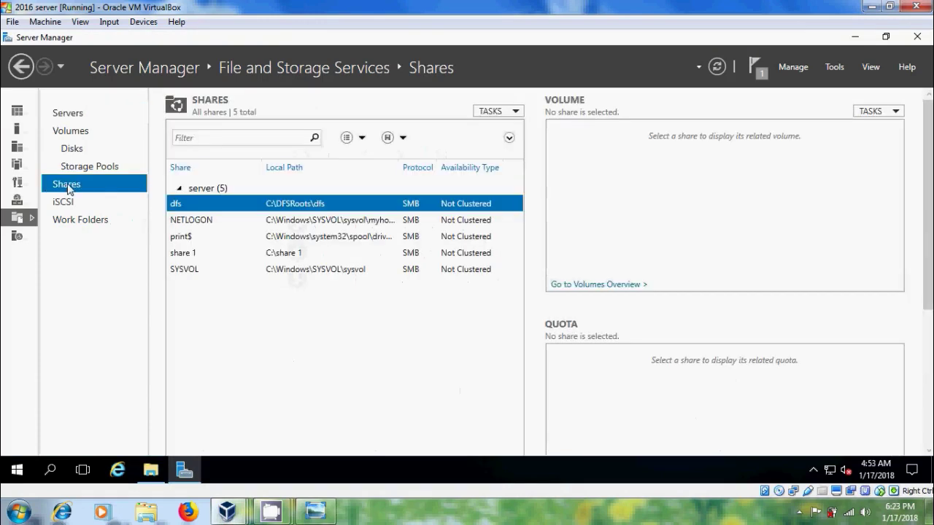
click(517, 114)
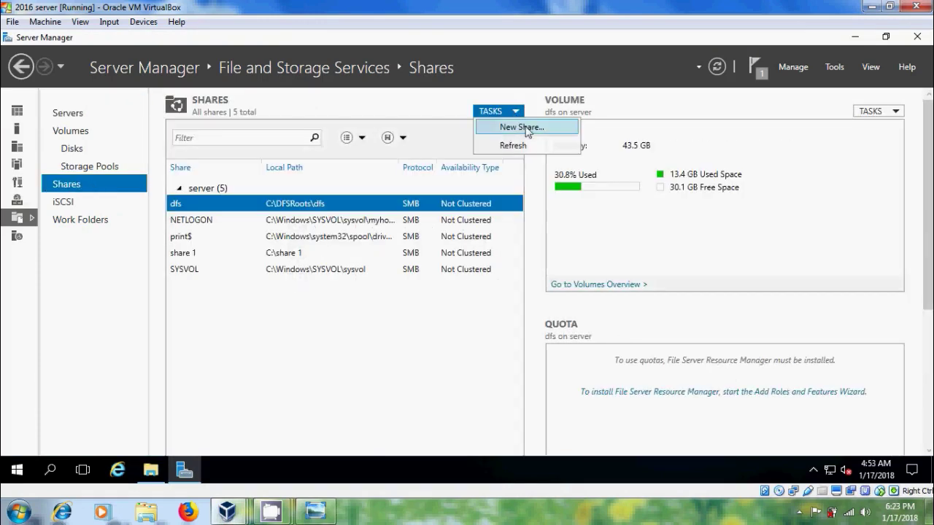
Step: Start a New Share wizard using SMB Share - Quick with a custom path, and browse for its folder
click(525, 128)
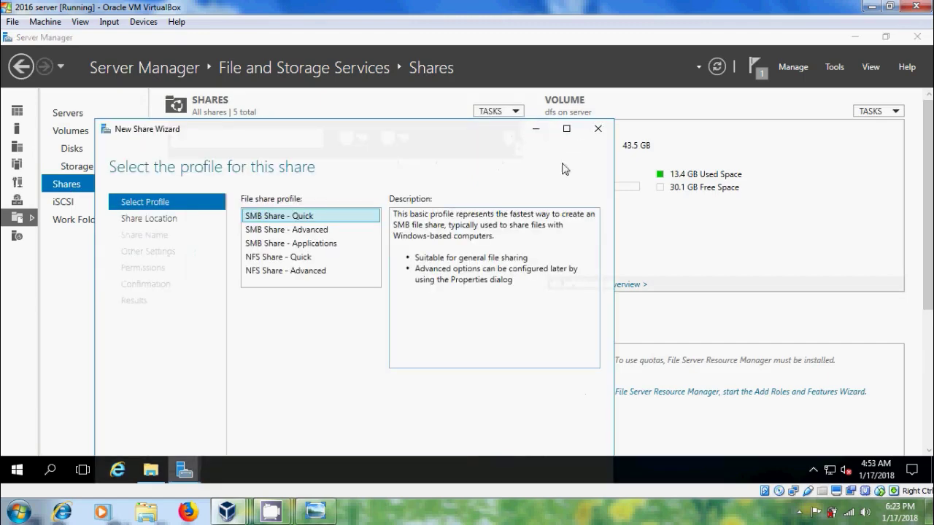
click(568, 130)
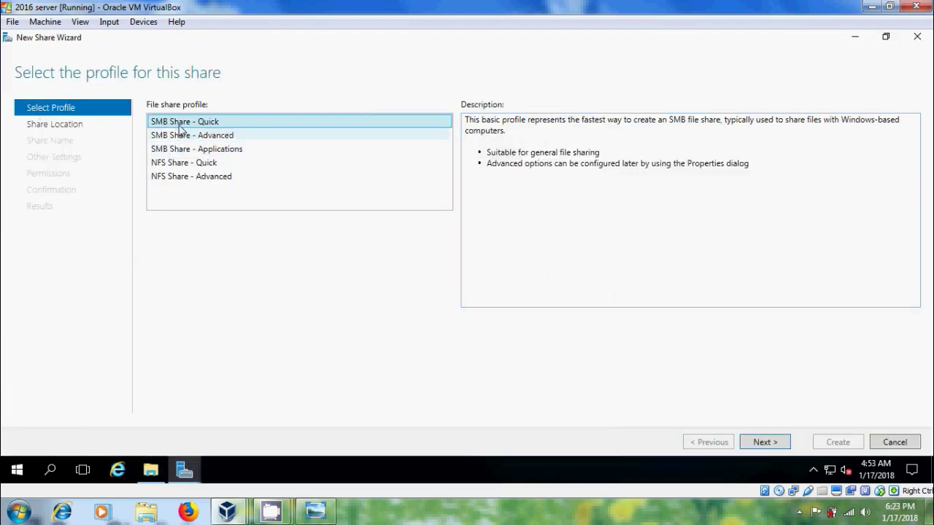
click(763, 443)
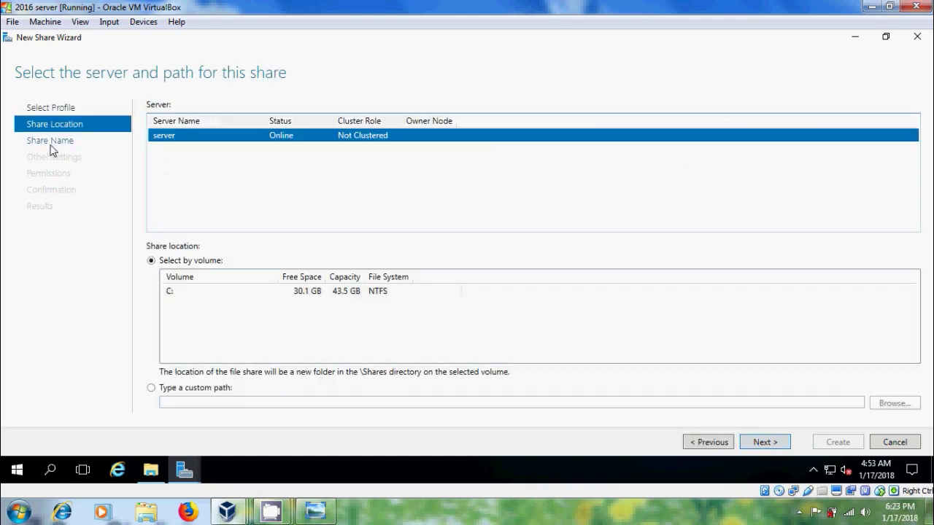
click(152, 389)
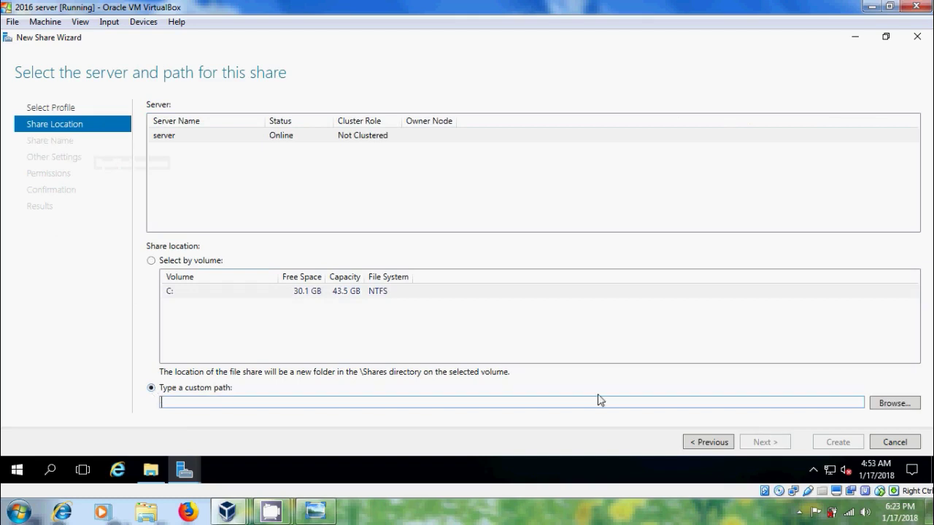
click(905, 406)
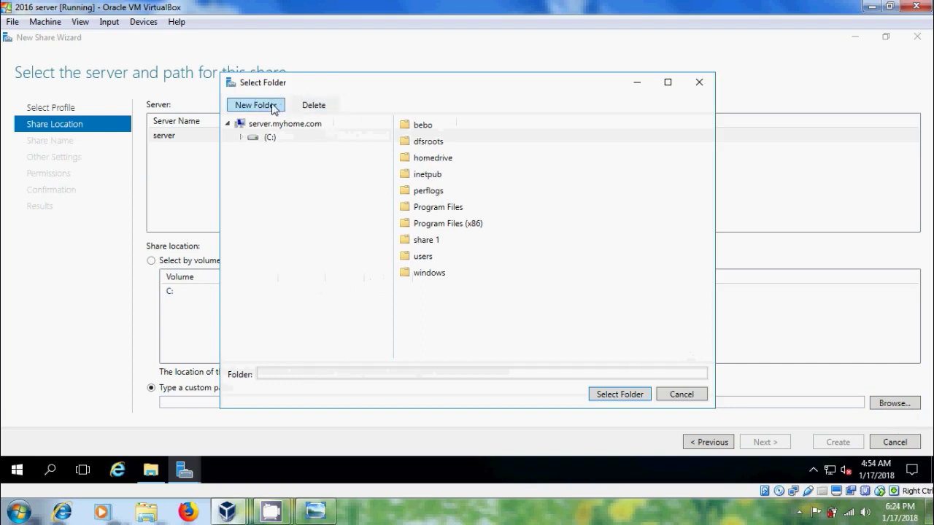
Step: Create a folder named 'shareme' on C: and use C:\shareme as the share path
click(255, 105)
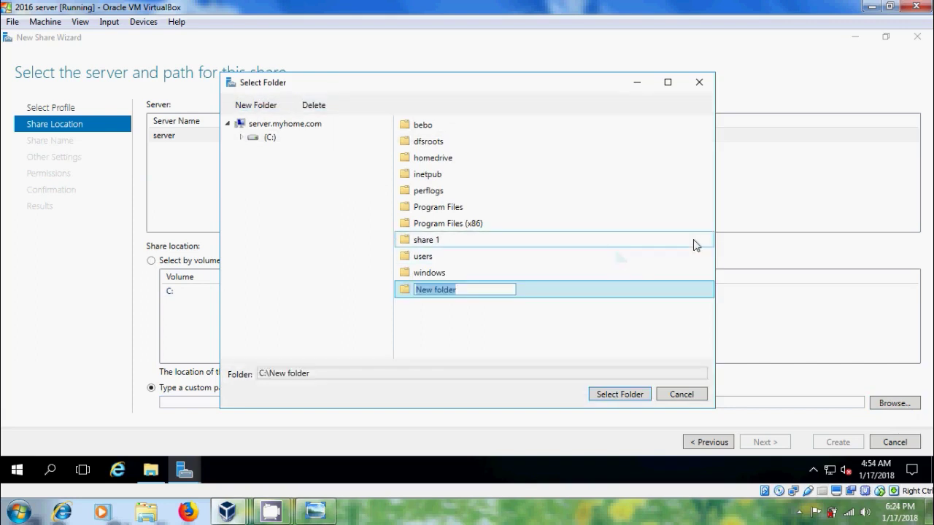
text(share)
text(me)
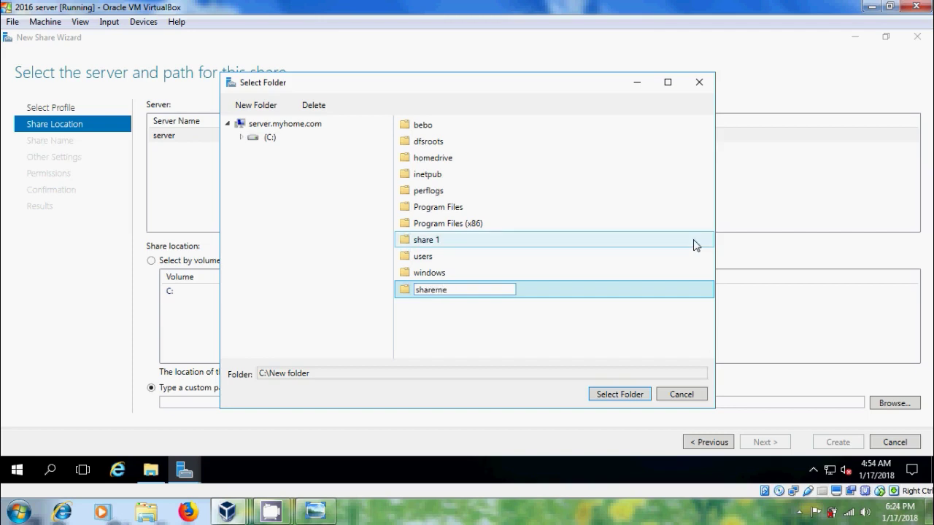
click(405, 292)
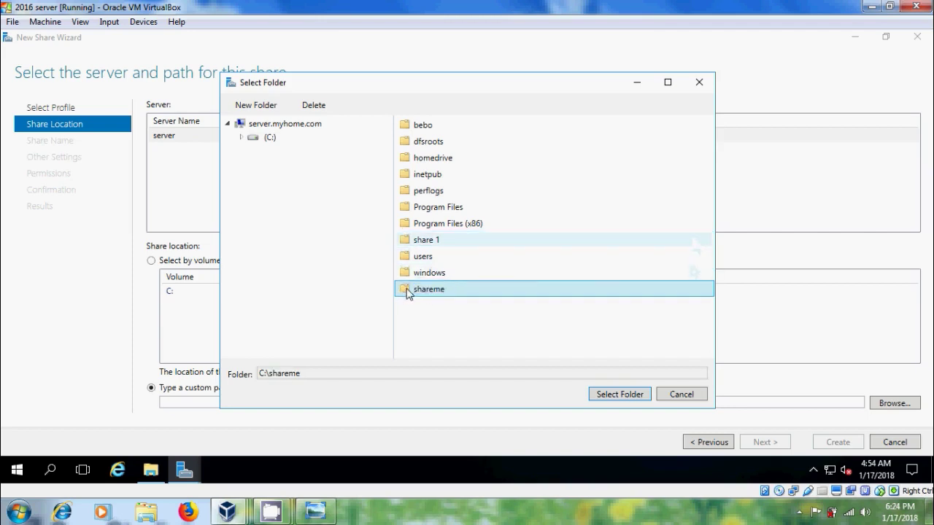
click(624, 397)
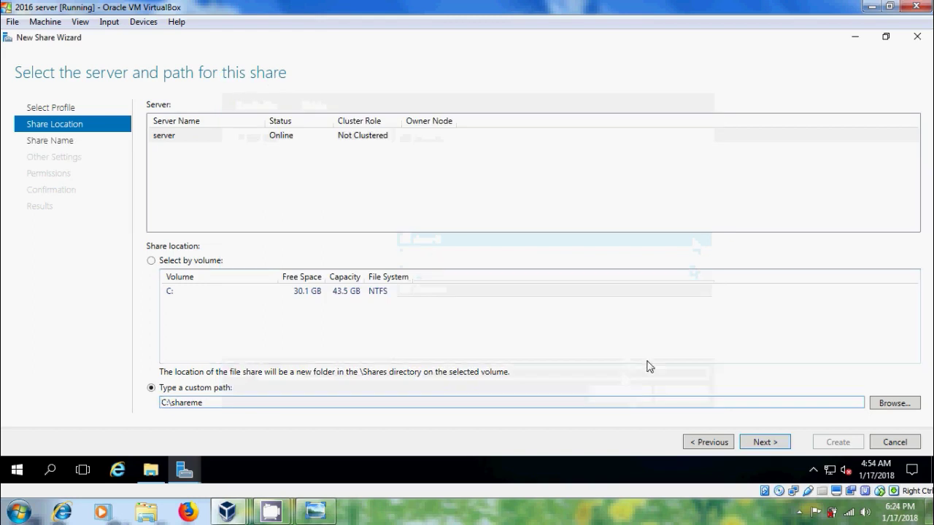
Step: Finish the wizard with share name shareme, default settings and default permissions
click(763, 442)
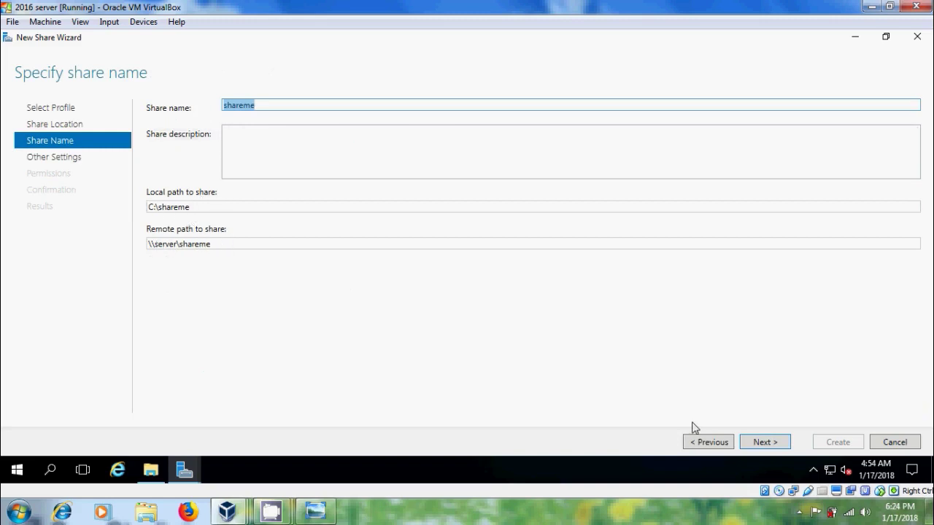
click(772, 446)
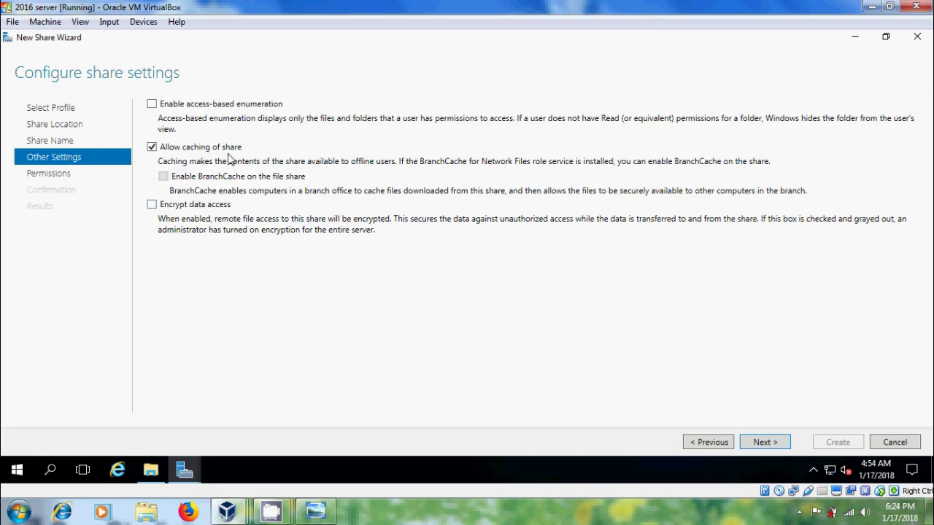
click(778, 448)
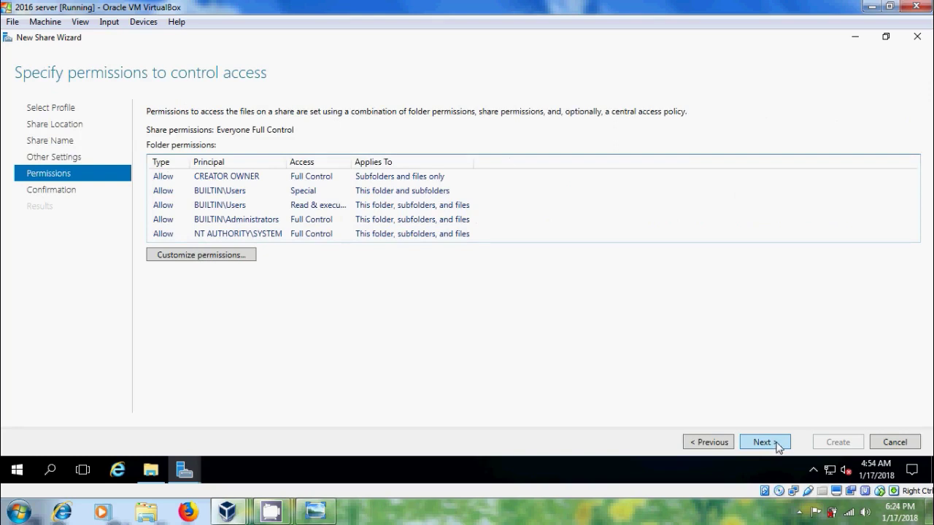
click(778, 446)
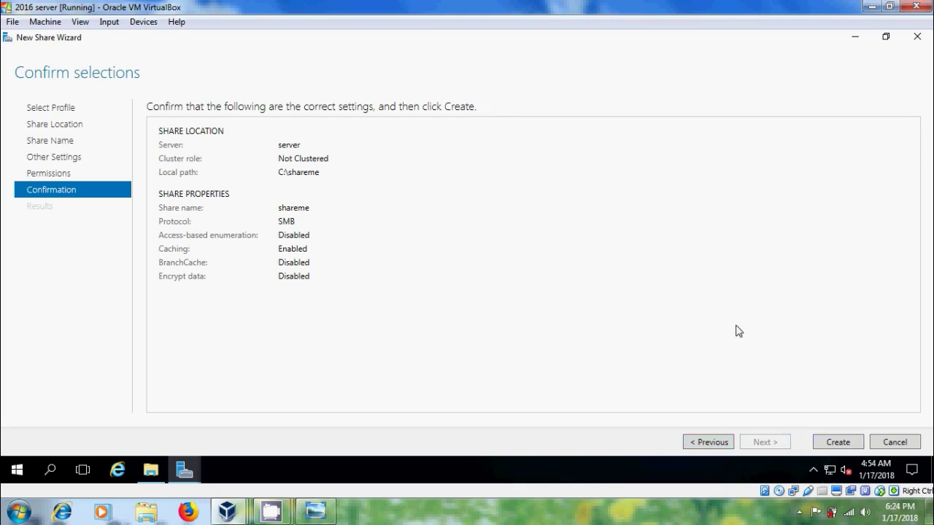
click(839, 443)
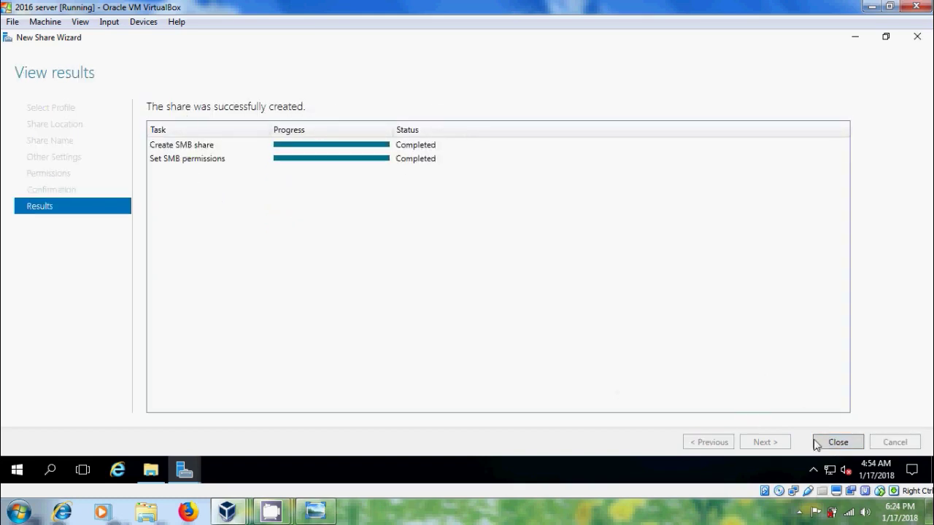
click(838, 443)
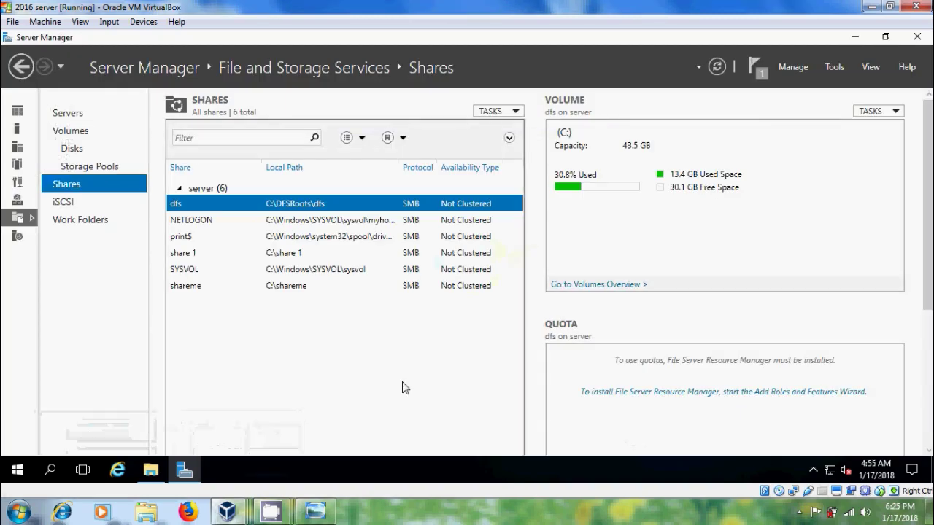
Step: On the Windows 7 client, open \\server\shareme from the Start search box
mouse_move(227, 511)
click(378, 450)
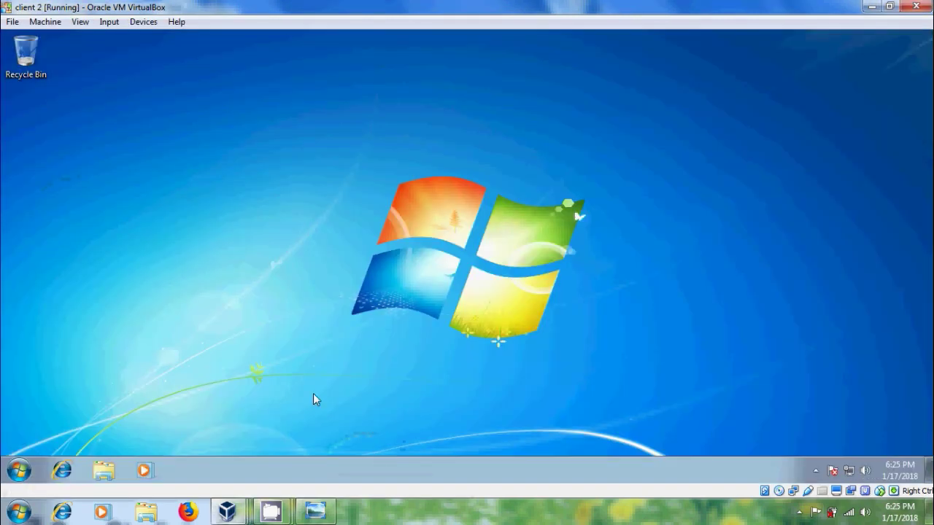
click(19, 470)
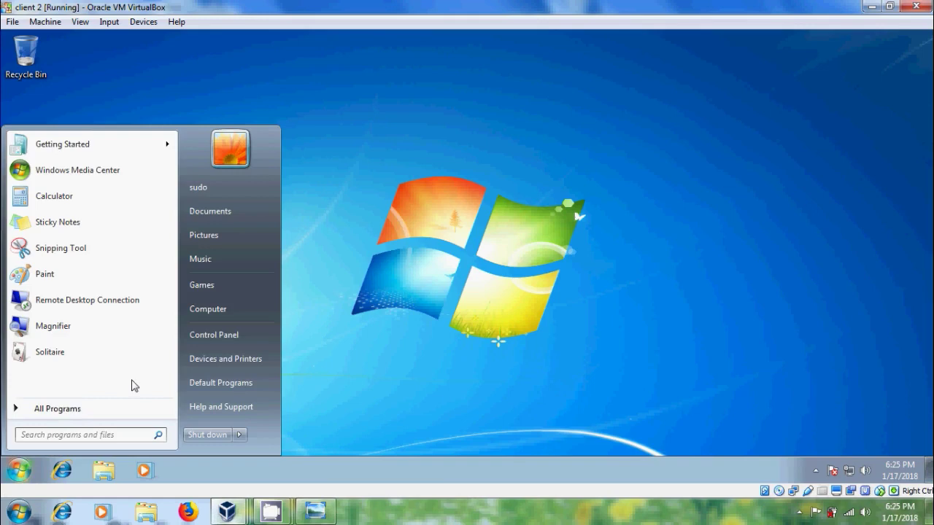
text(\\serve)
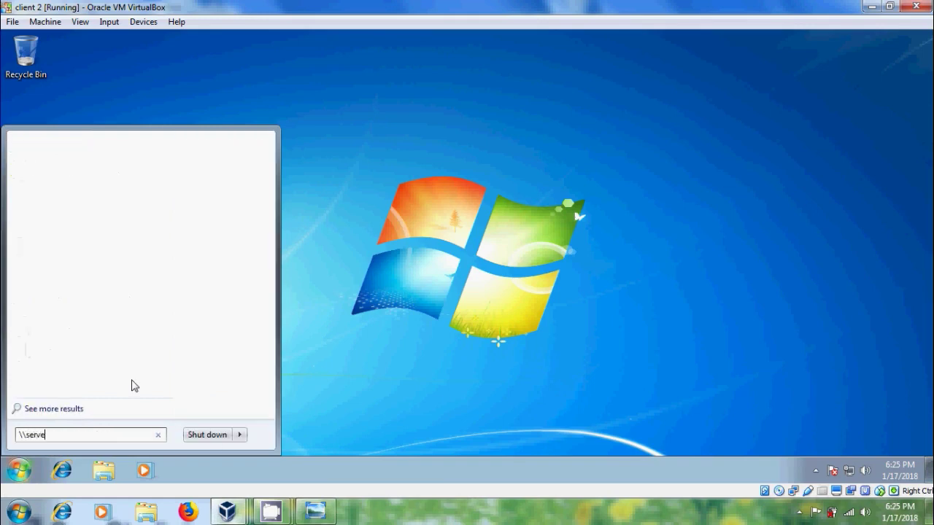
text(r)
text(\)
text(me)
key(Return)
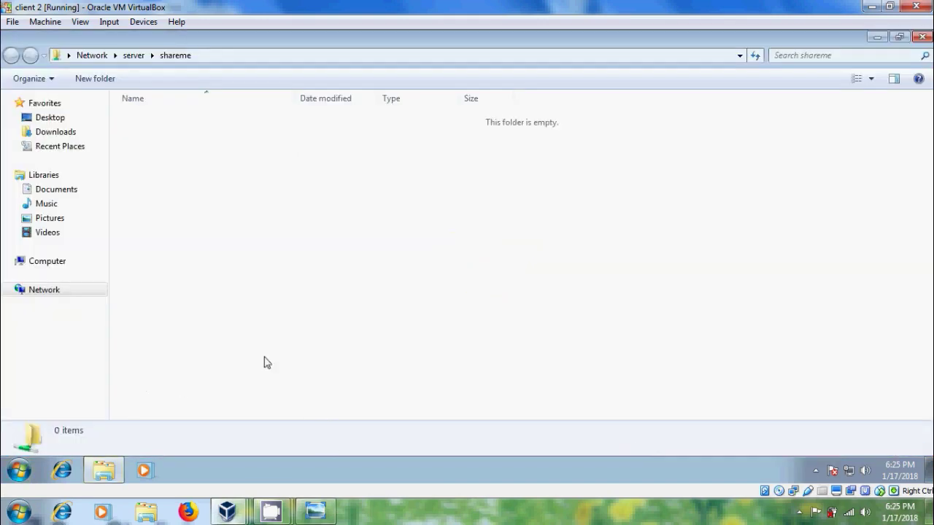
mouse_move(227, 511)
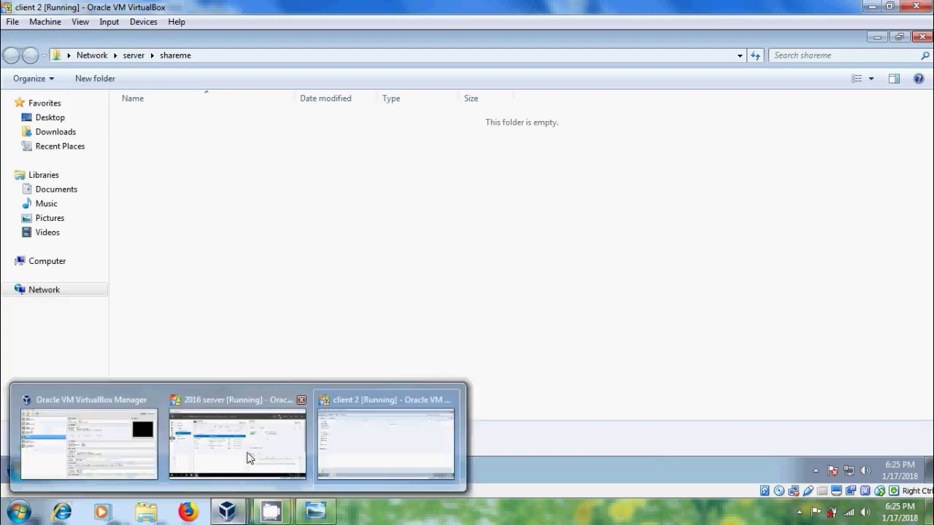
Step: On the server desktop, create a new text document and keep its default name
click(249, 456)
click(852, 36)
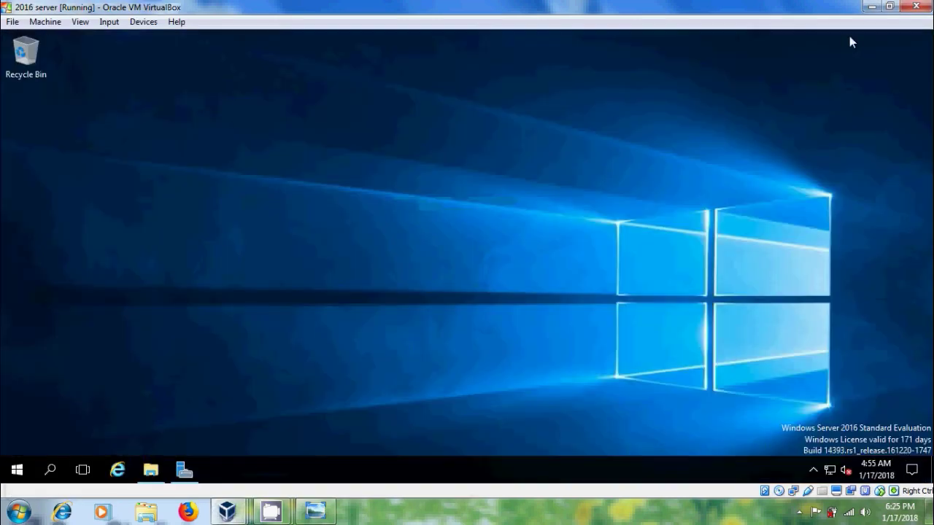
right_click(178, 118)
mouse_move(241, 211)
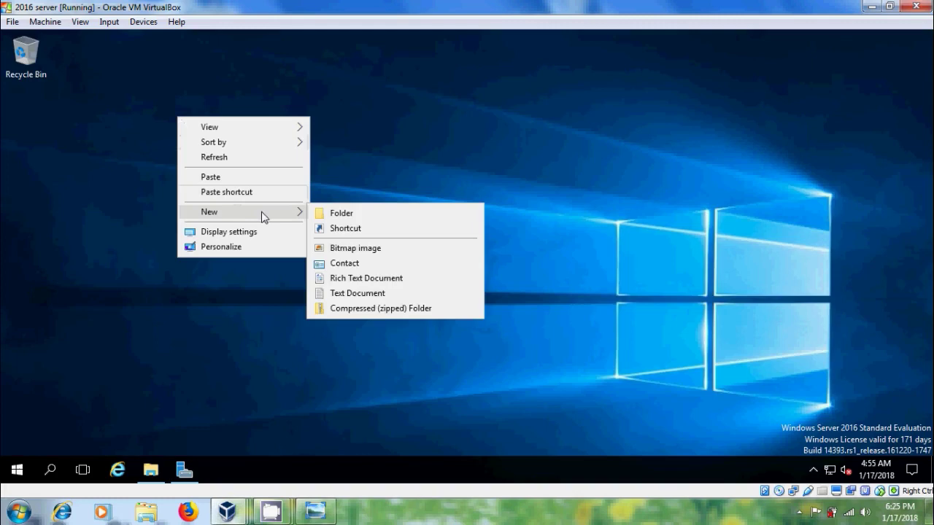
click(372, 293)
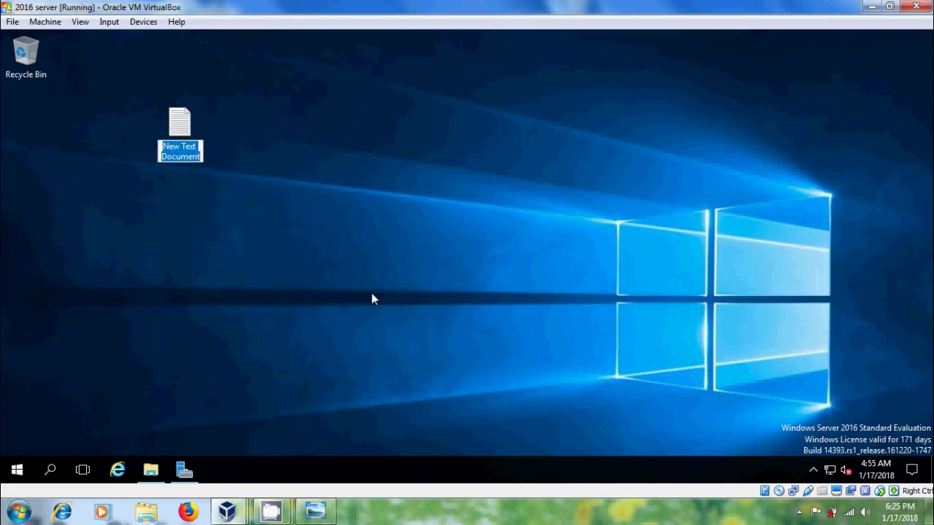
click(183, 128)
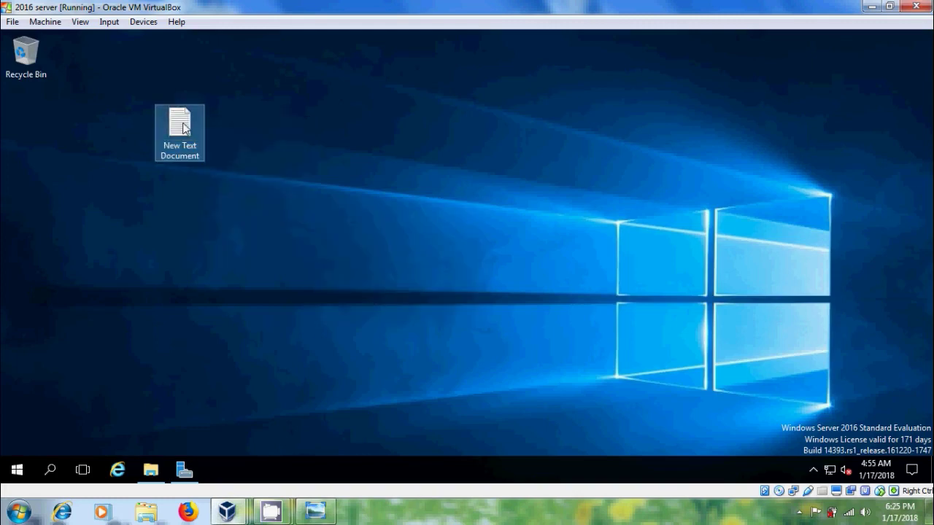
Step: Write 'net use s: \\server\shareme' in the text file and save it as mapp.bat
double_click(183, 128)
text(net use s)
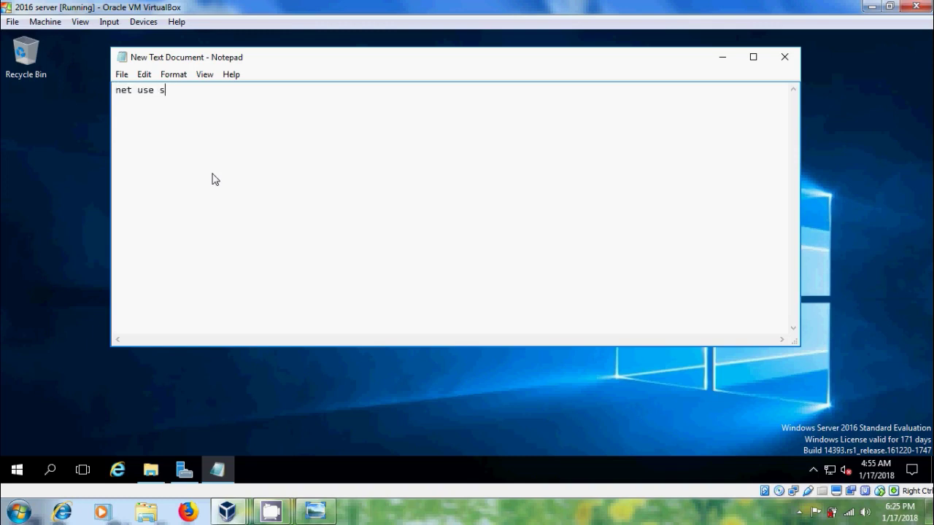
text(: \\se)
text(rver\sh)
text(are)
text(me)
click(124, 77)
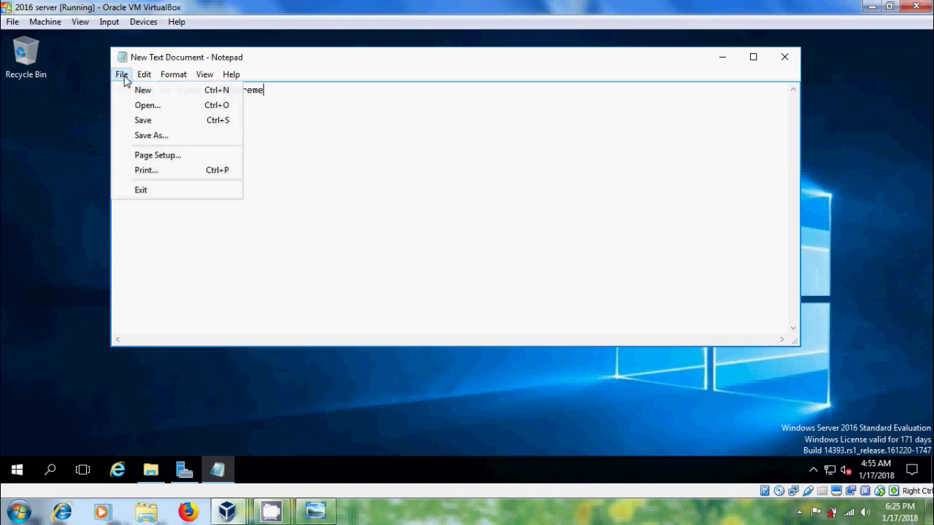
click(159, 136)
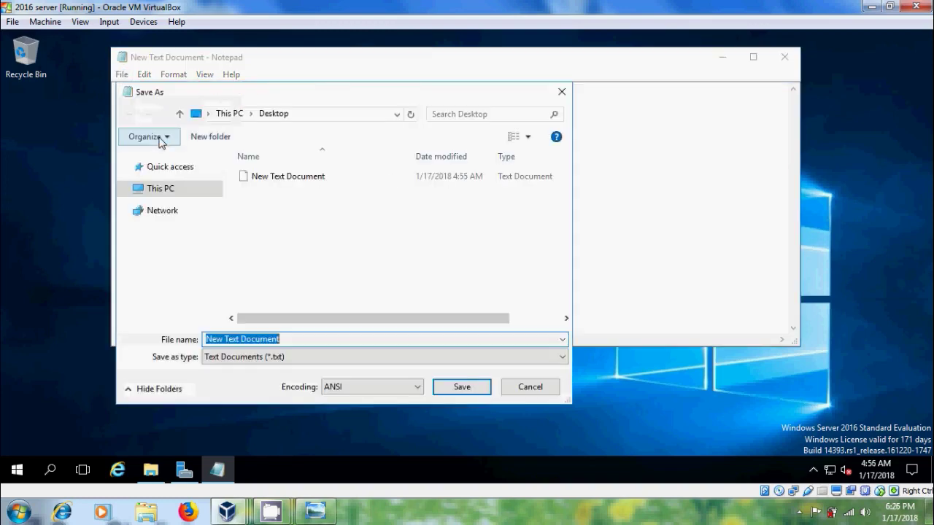
text(map)
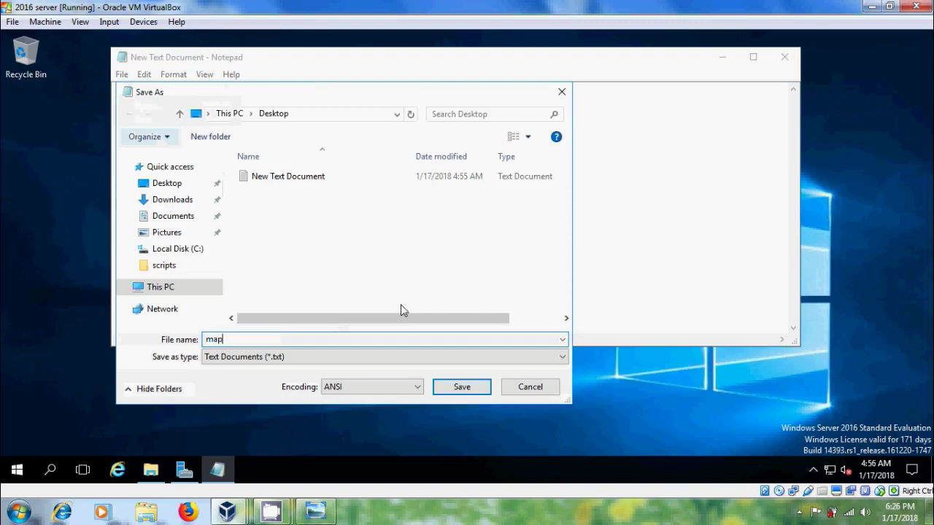
text(p.bat)
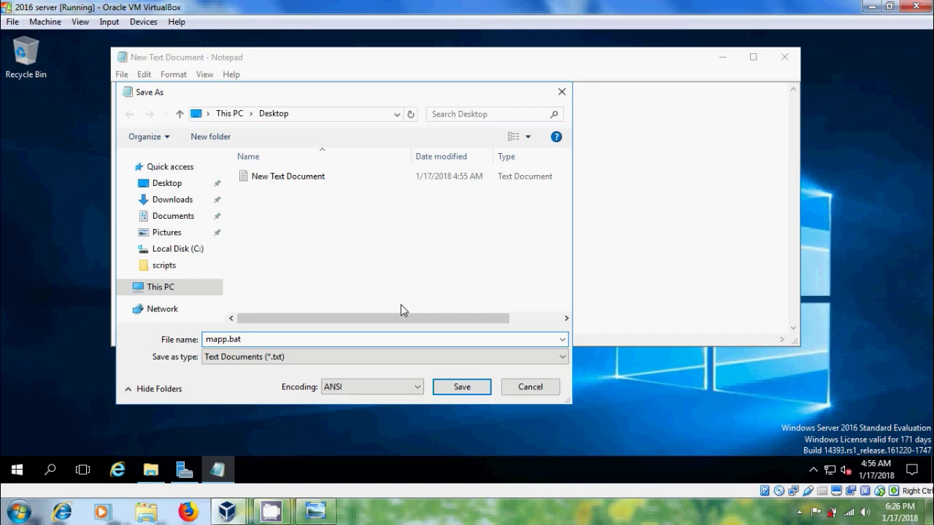
click(475, 389)
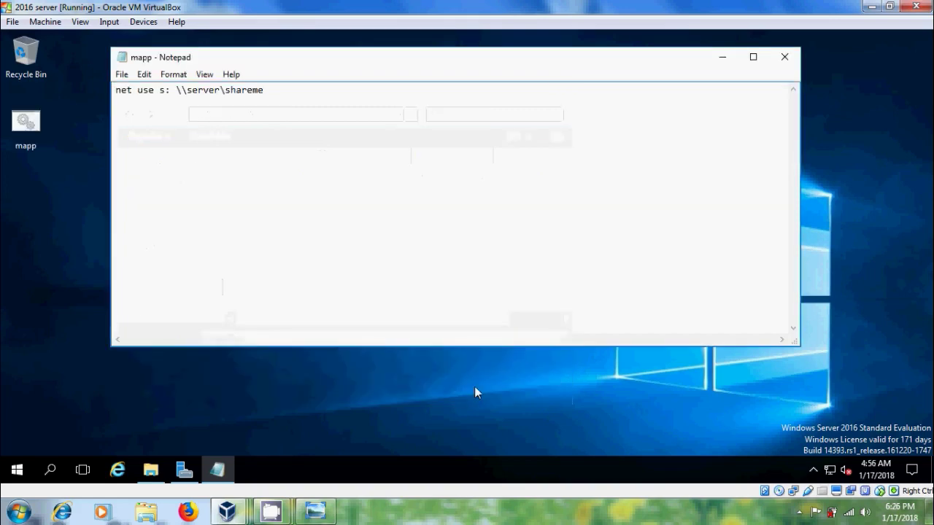
click(785, 58)
Step: Copy the mapp batch file and browse to C:\Windows in File Explorer
right_click(32, 125)
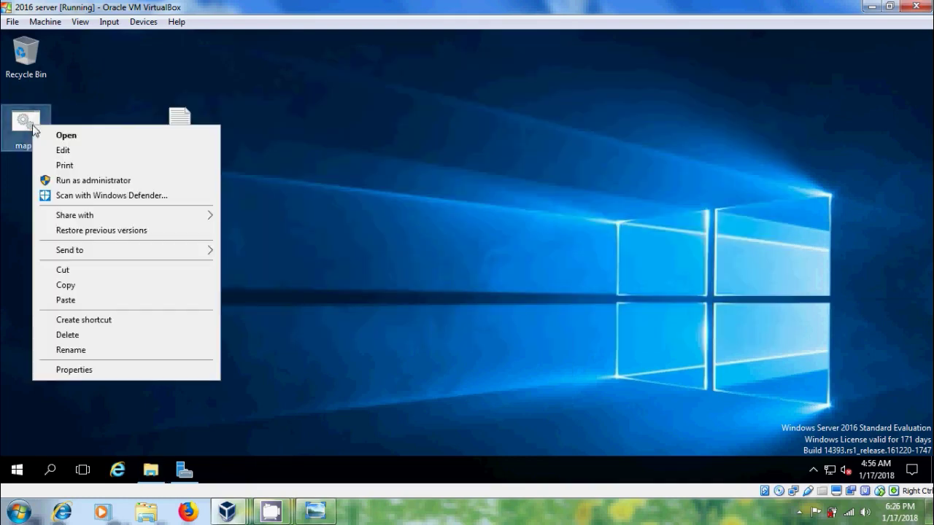
click(86, 287)
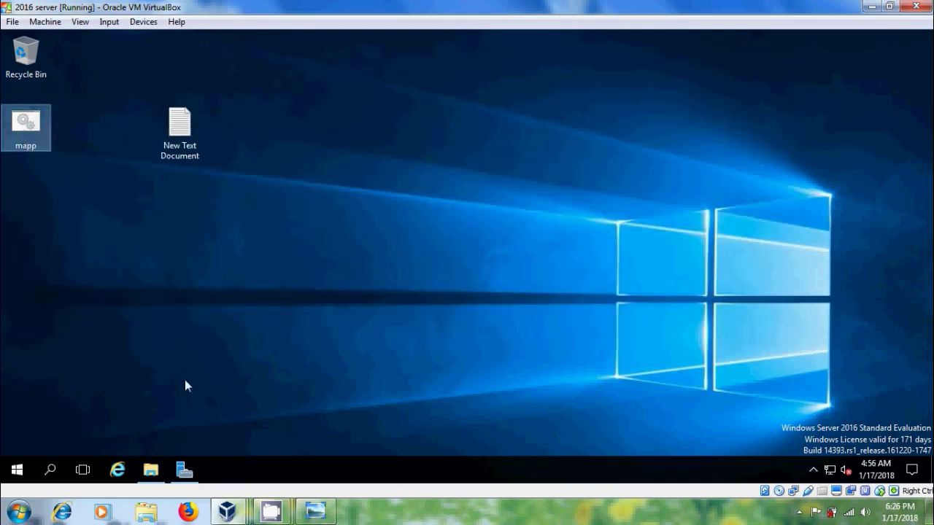
click(142, 470)
double_click(219, 232)
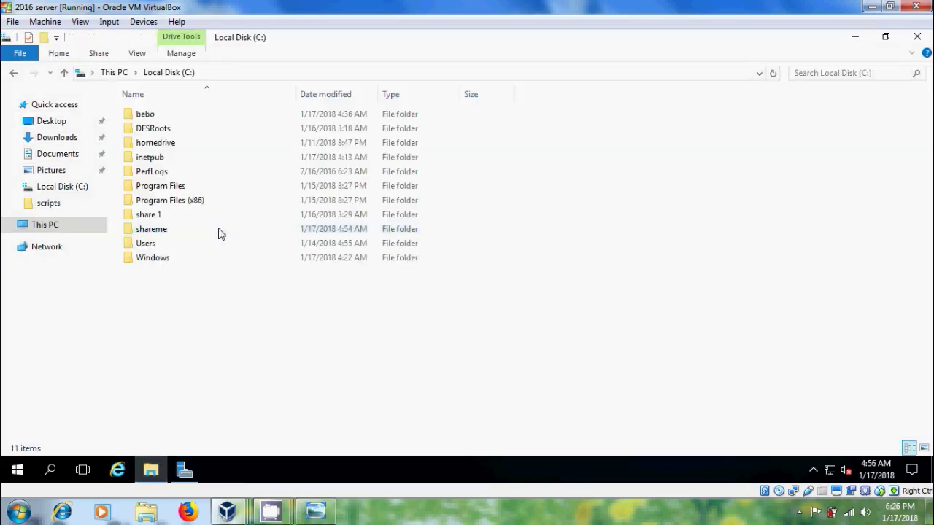
double_click(176, 258)
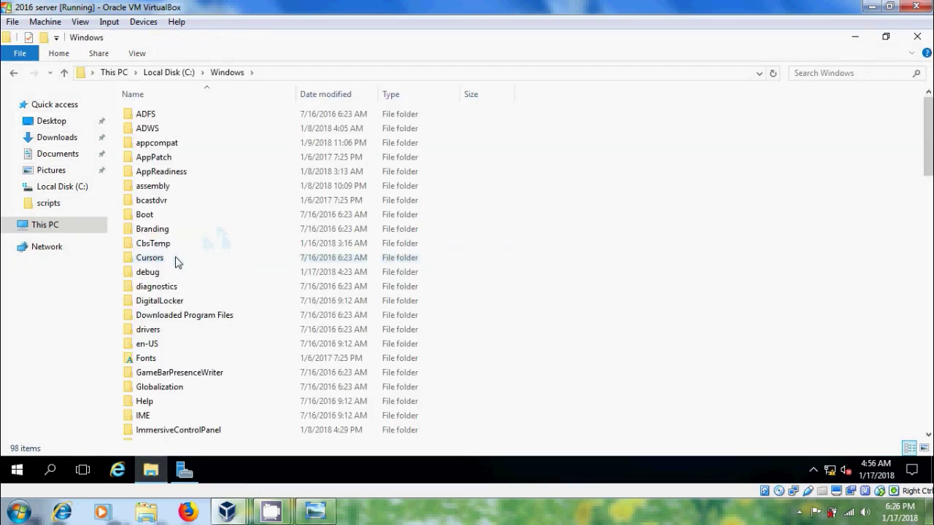
scroll(577, 277, down, 6)
scroll(579, 277, down, 5)
scroll(580, 278, down, 4)
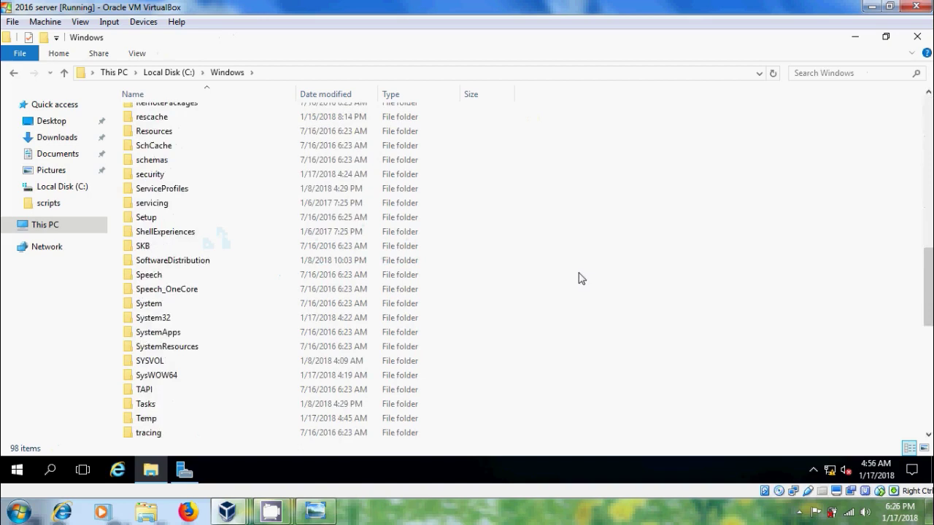
scroll(580, 278, down, 3)
Step: Paste mapp into SYSVOL\sysvol\myhome.com\scripts
double_click(154, 275)
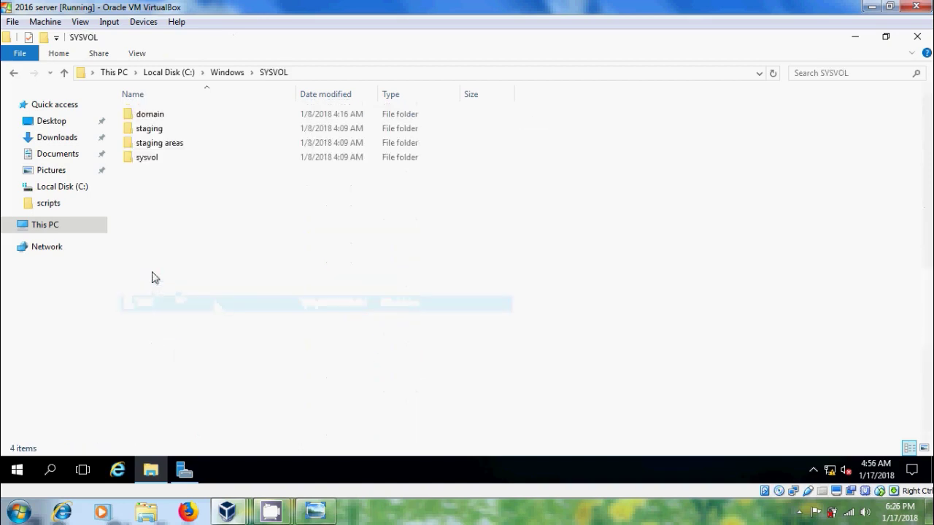
double_click(154, 159)
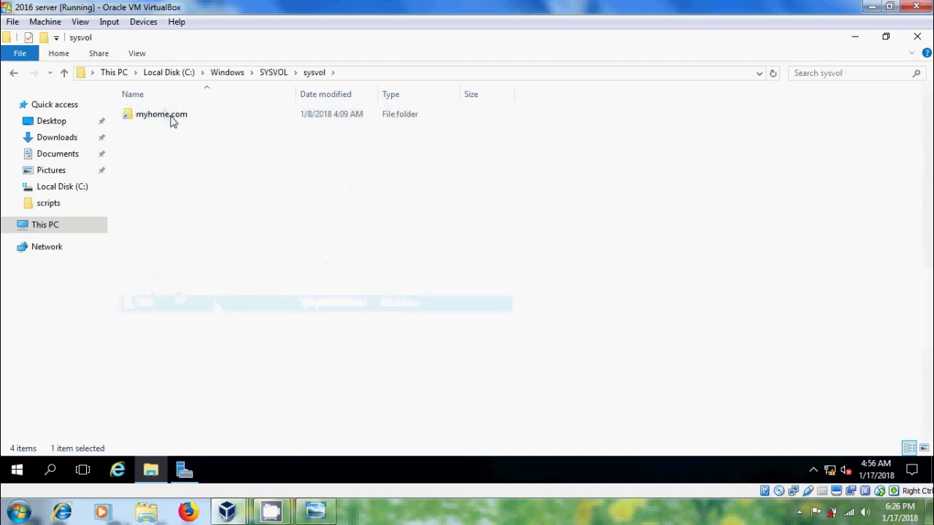
double_click(172, 122)
click(146, 132)
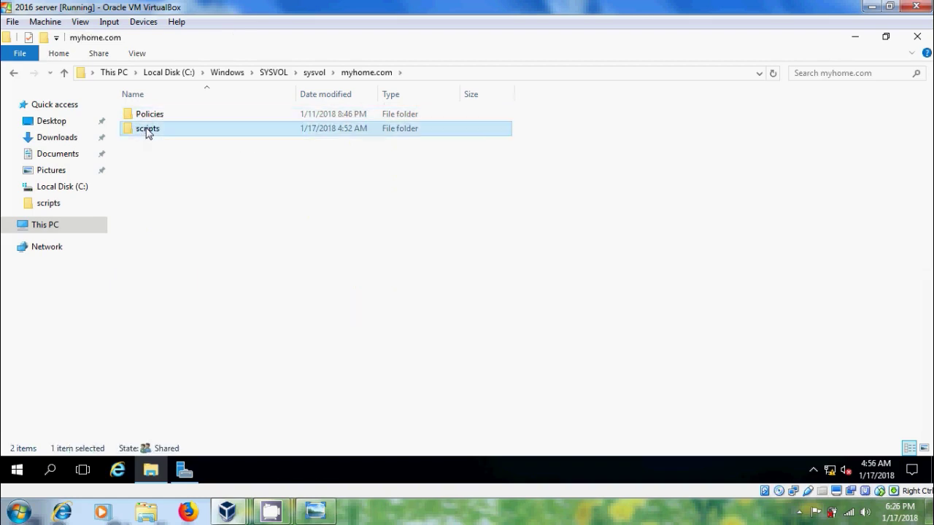
double_click(146, 130)
right_click(244, 152)
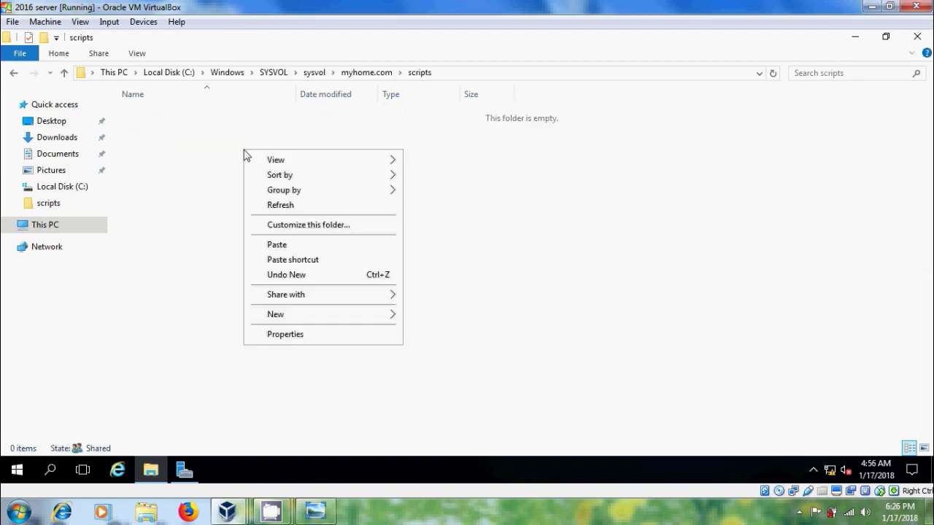
click(301, 246)
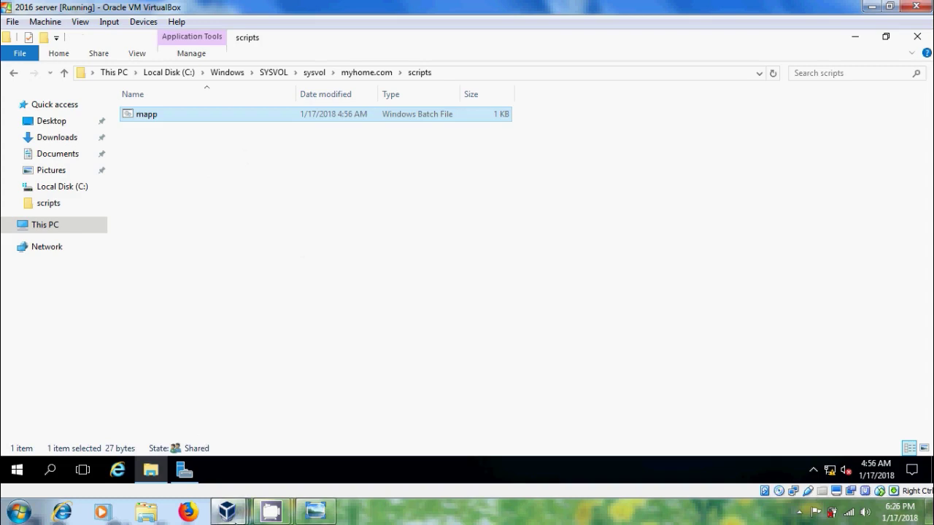
Step: On the Windows 7 client, open \\myhome.com\netlogon and confirm it lists mapp
mouse_move(227, 511)
click(388, 453)
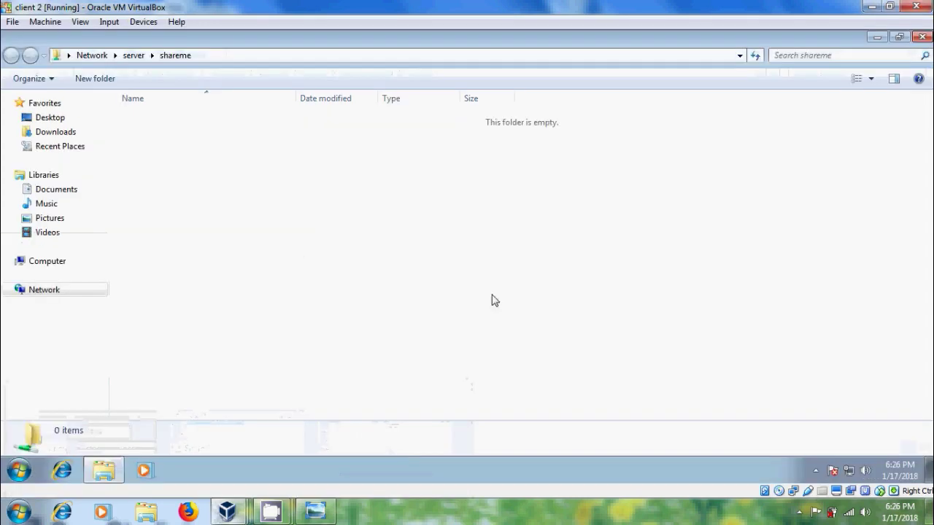
click(51, 264)
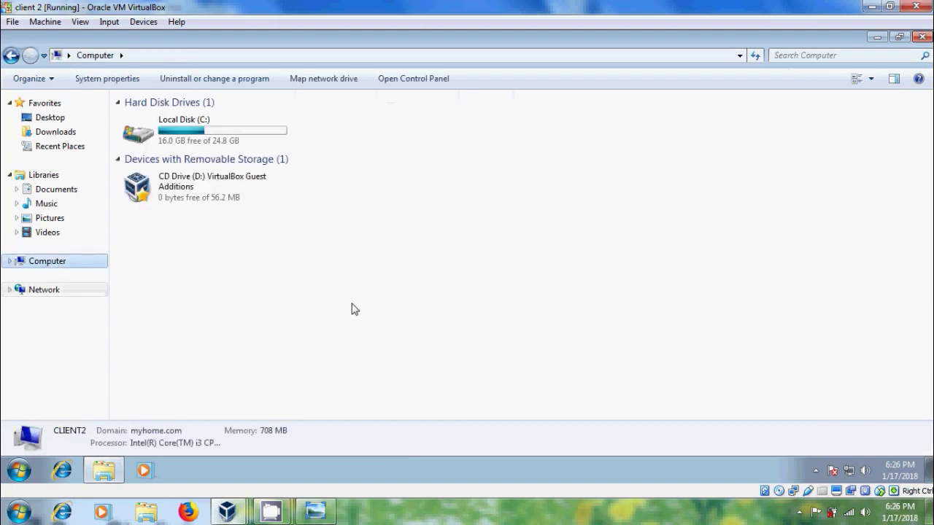
click(16, 473)
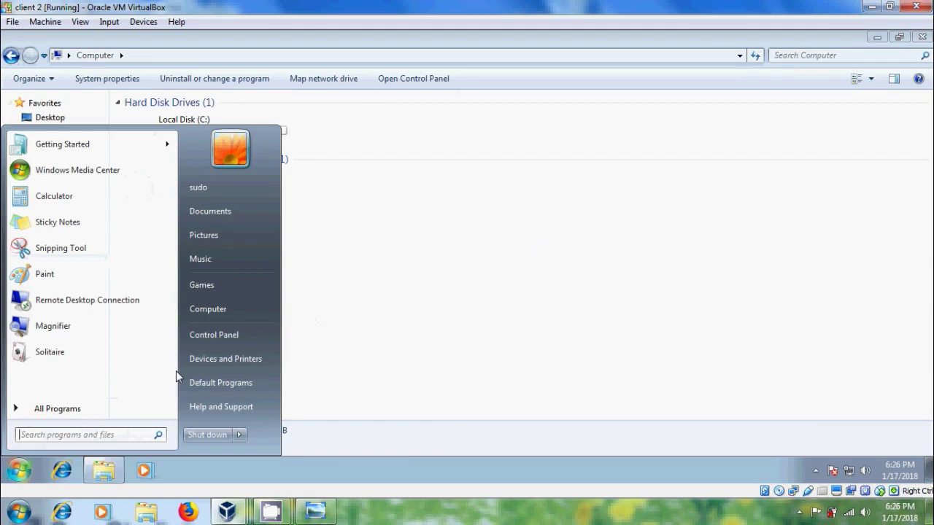
text(\myho)
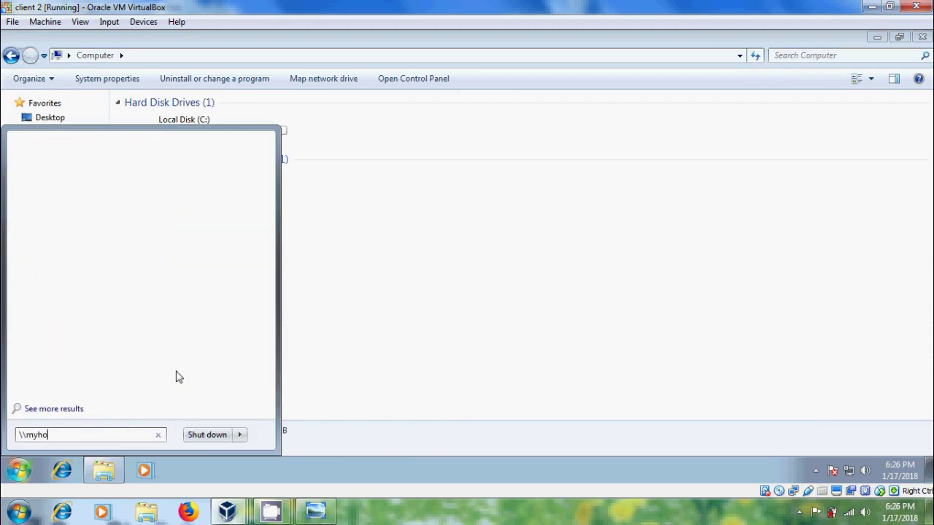
text(me.com)
text(\netl)
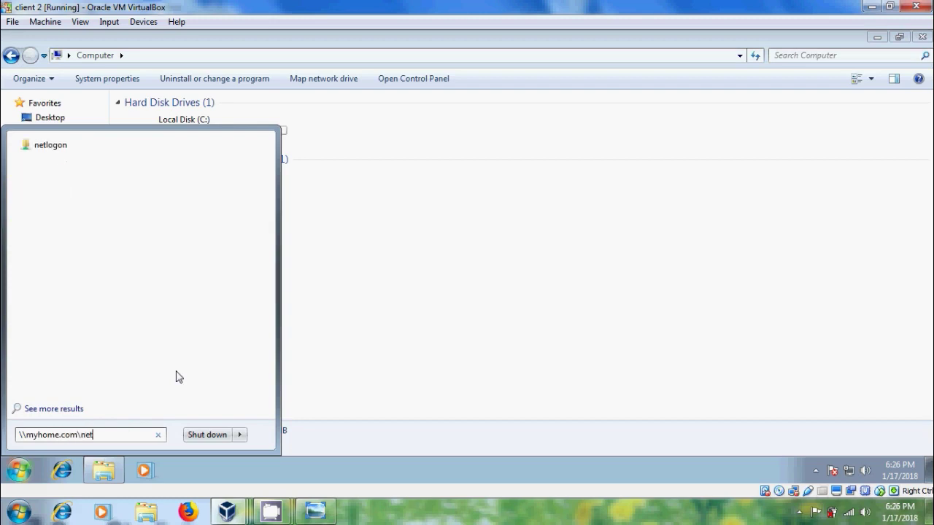
text(ogon)
key(Return)
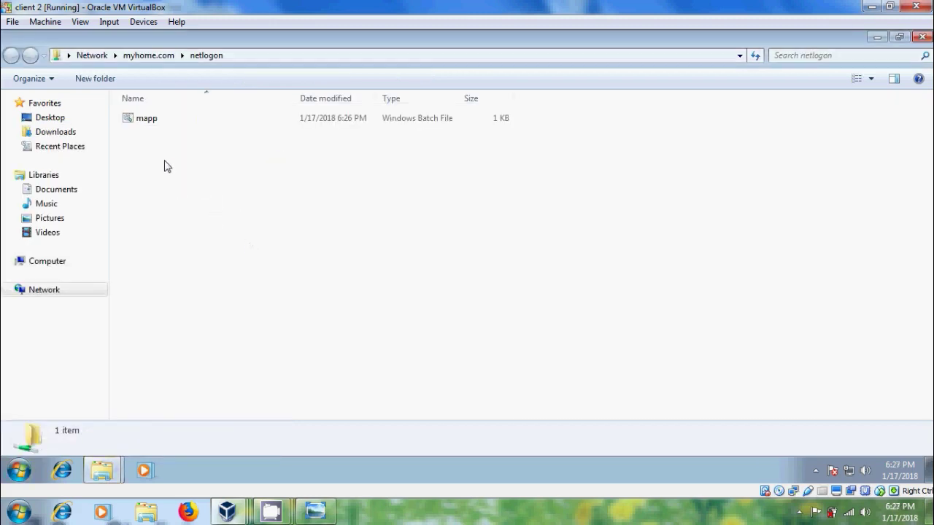
Step: Run the mapp batch file from netlogon, accepting the unsigned-script warning
click(152, 126)
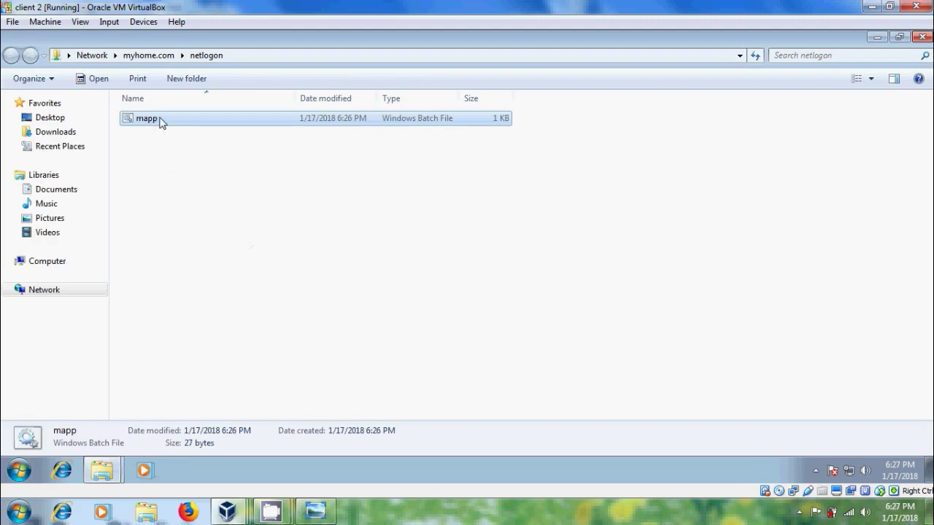
right_click(160, 122)
click(208, 129)
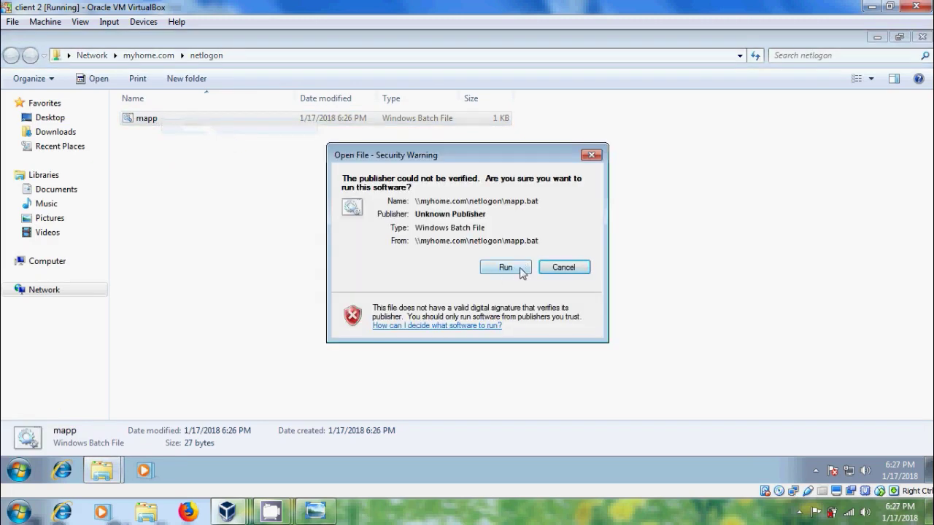
click(506, 268)
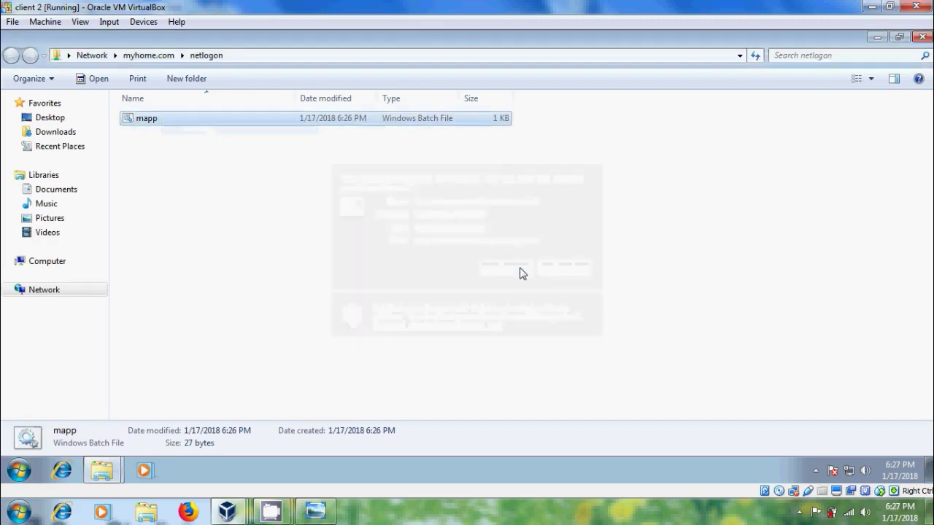
Step: Disconnect the mapped shareme (S:) network drive from the Computer view
click(51, 262)
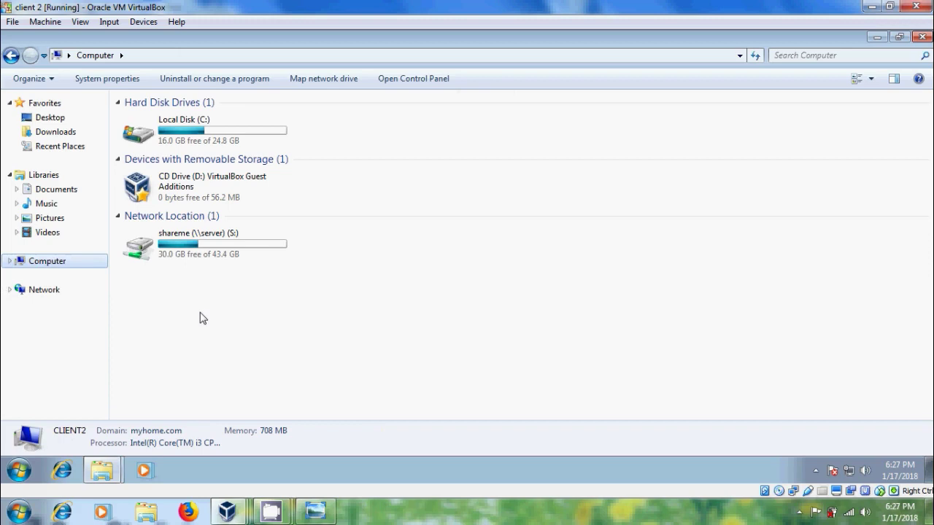
right_click(200, 250)
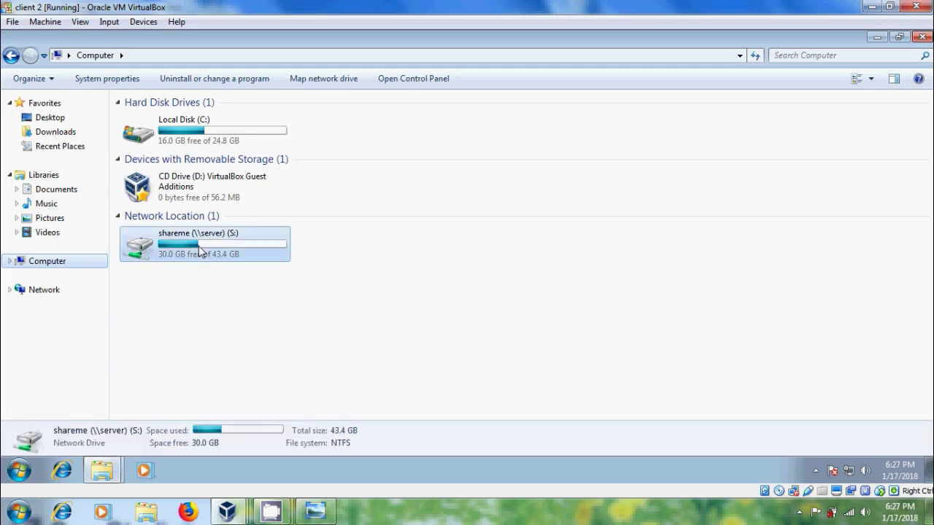
click(250, 305)
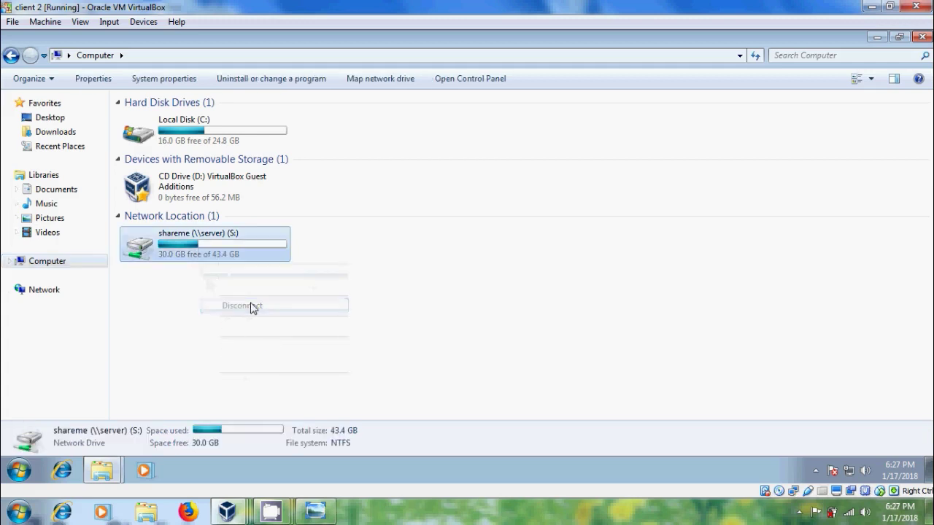
mouse_move(226, 511)
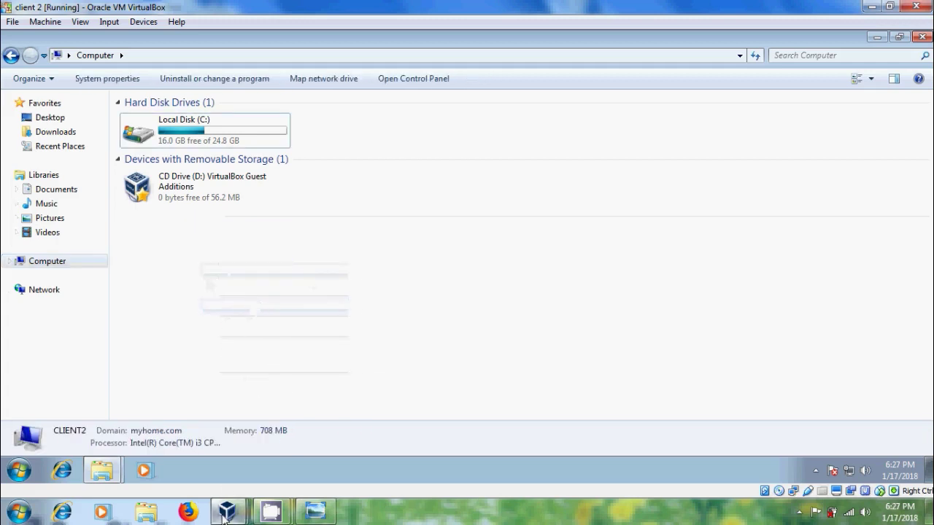
Step: On the server VM, close the scripts folder and launch Group Policy Management from Server Manager Tools
click(232, 409)
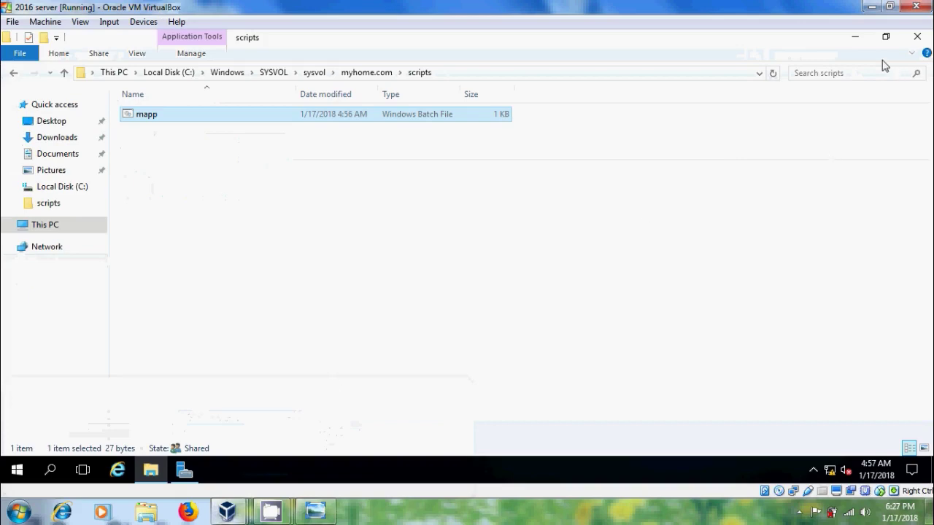
click(917, 36)
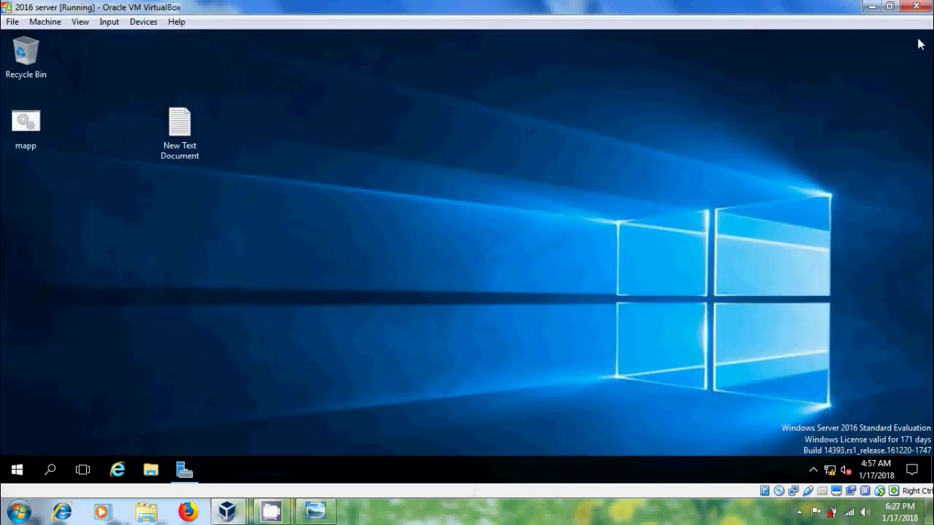
click(184, 470)
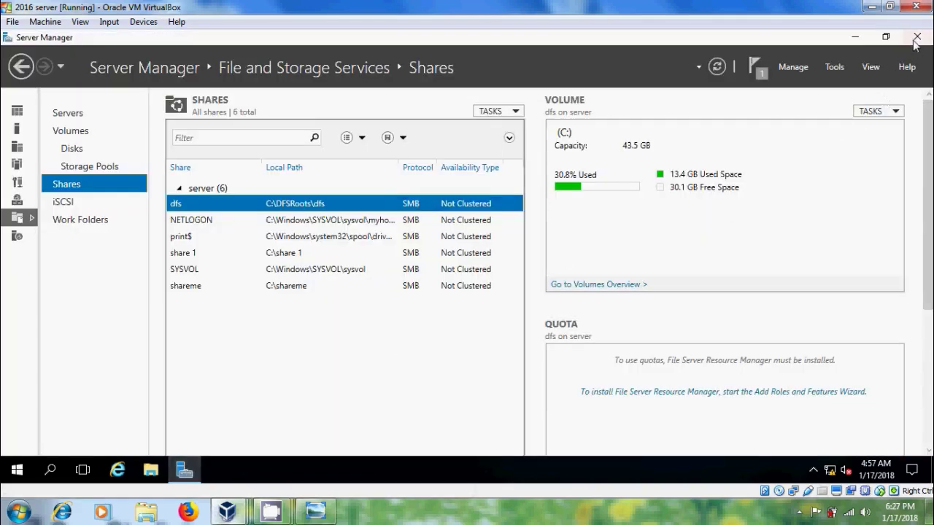
click(16, 110)
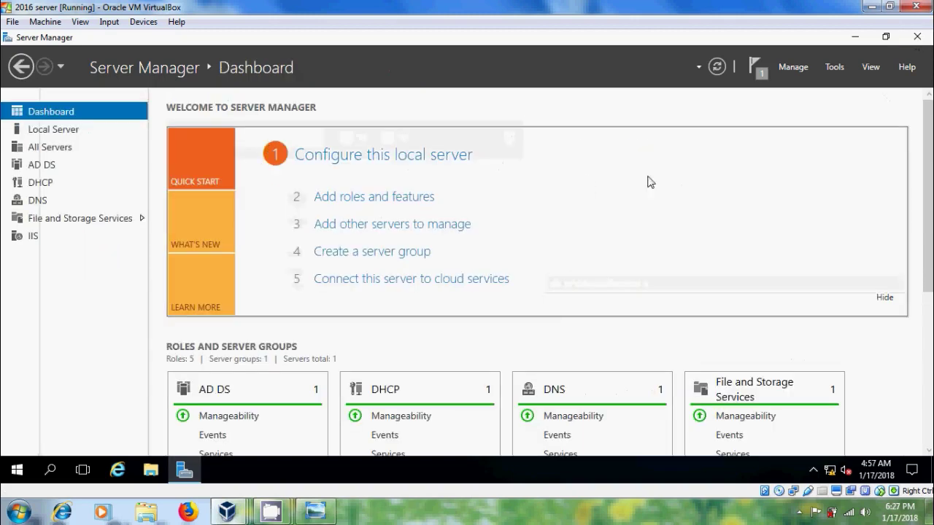
click(835, 67)
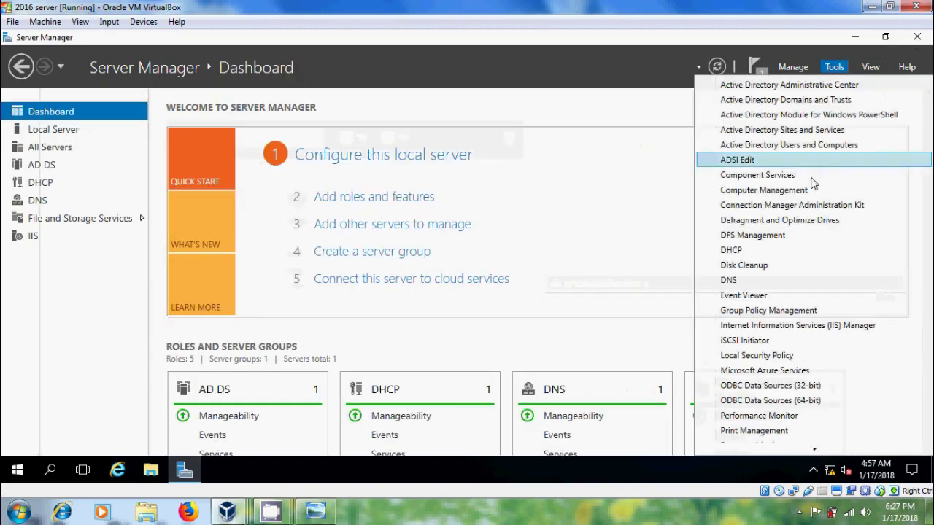
click(799, 311)
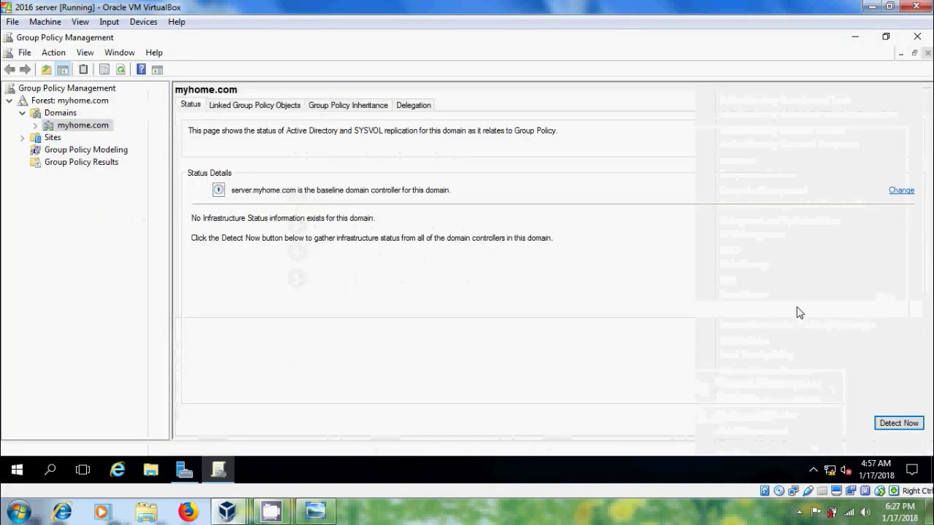
Step: Create a new GPO named mappdrive linked to the myhome.com domain
click(35, 125)
right_click(73, 124)
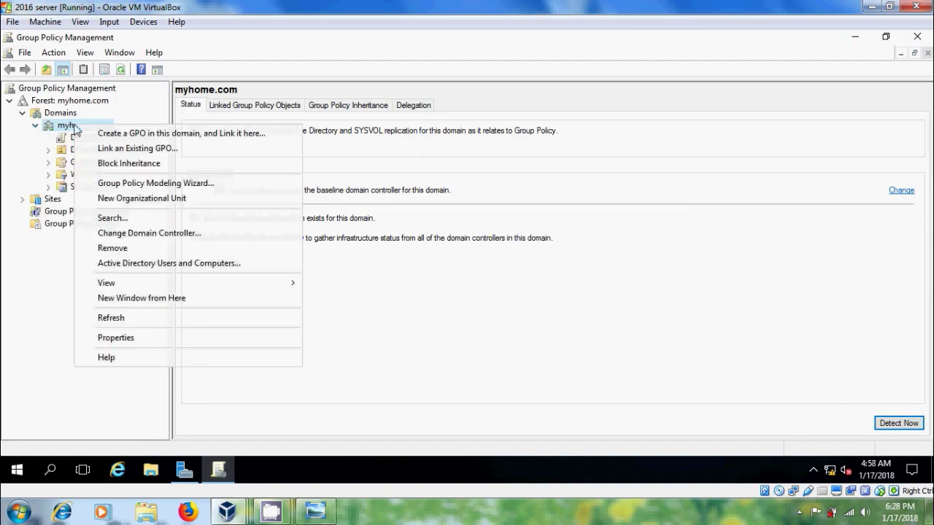
click(129, 136)
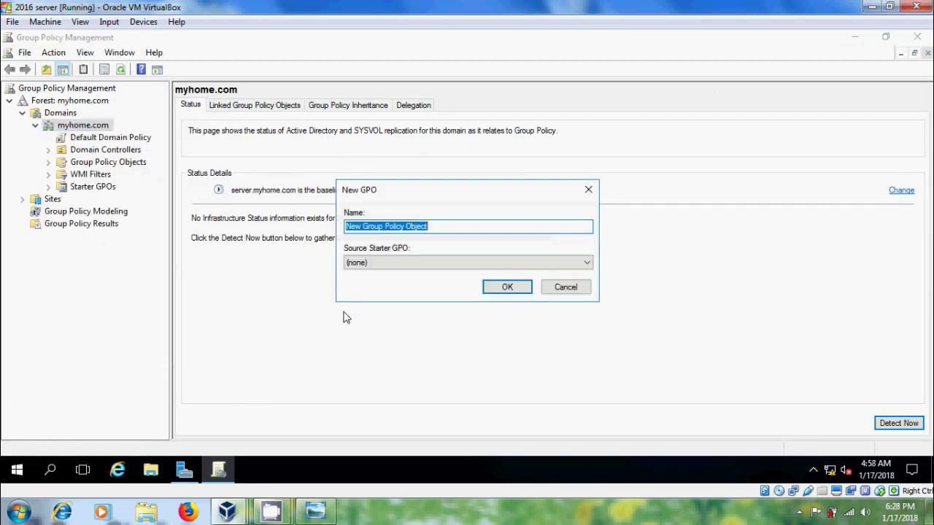
text(mappdrive)
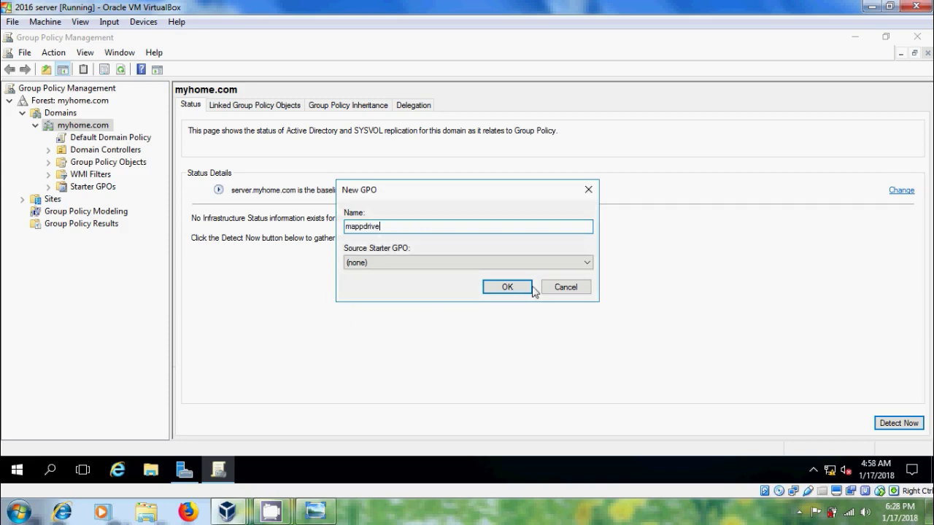
click(517, 290)
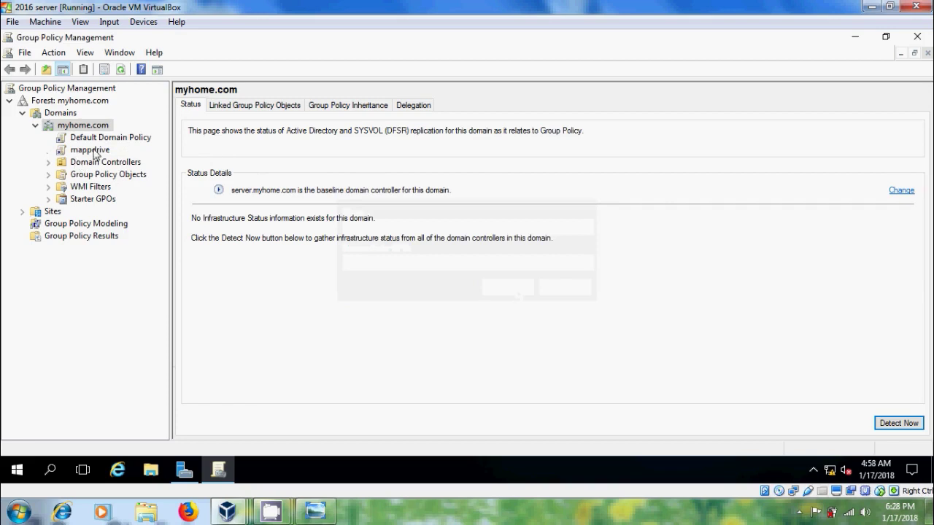
Step: Select the mappdrive link and view its Settings report, dismissing the warnings
click(94, 149)
click(565, 276)
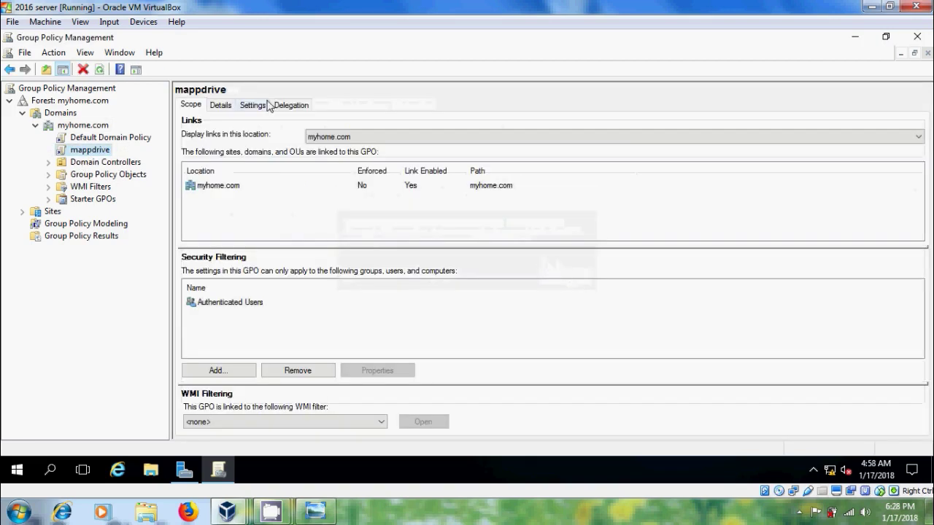
click(252, 105)
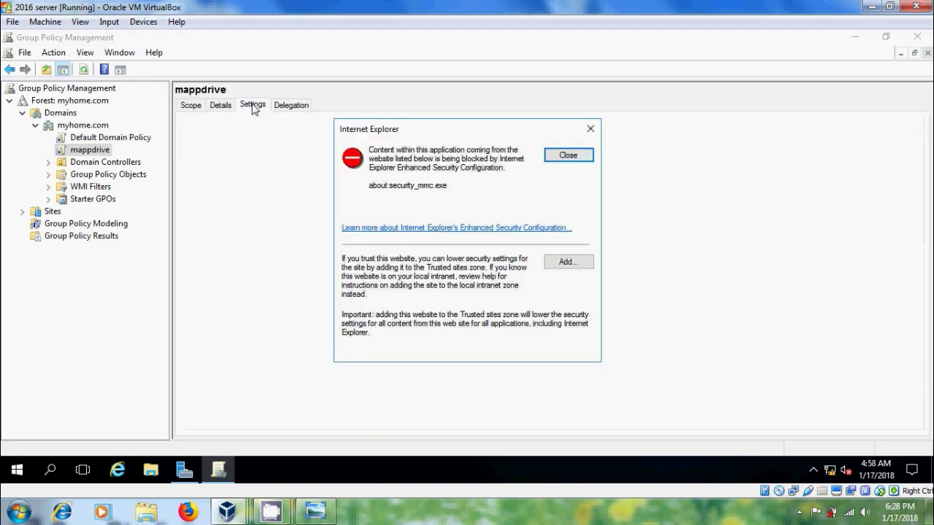
click(579, 155)
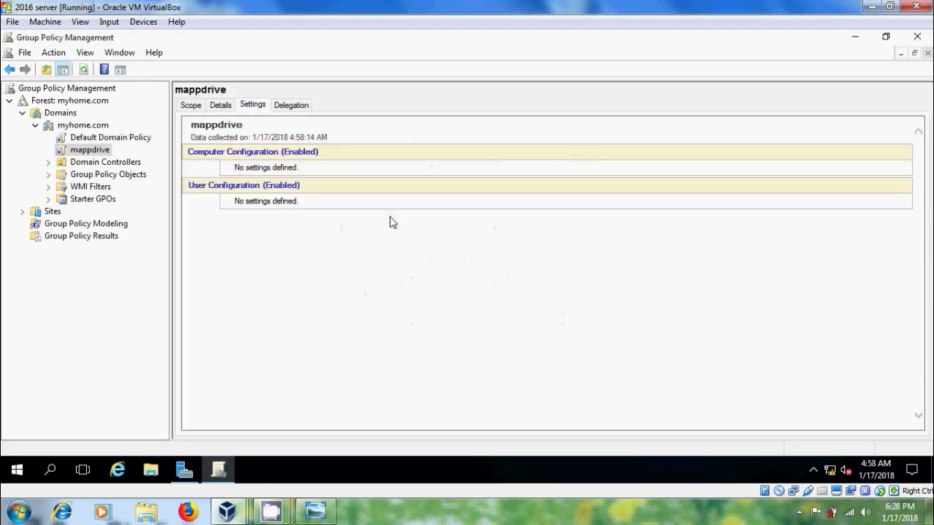
Step: Edit mappdrive in a maximized editor and navigate to User Configuration > Windows Settings > Scripts (Logon/Logoff)
right_click(94, 150)
click(128, 160)
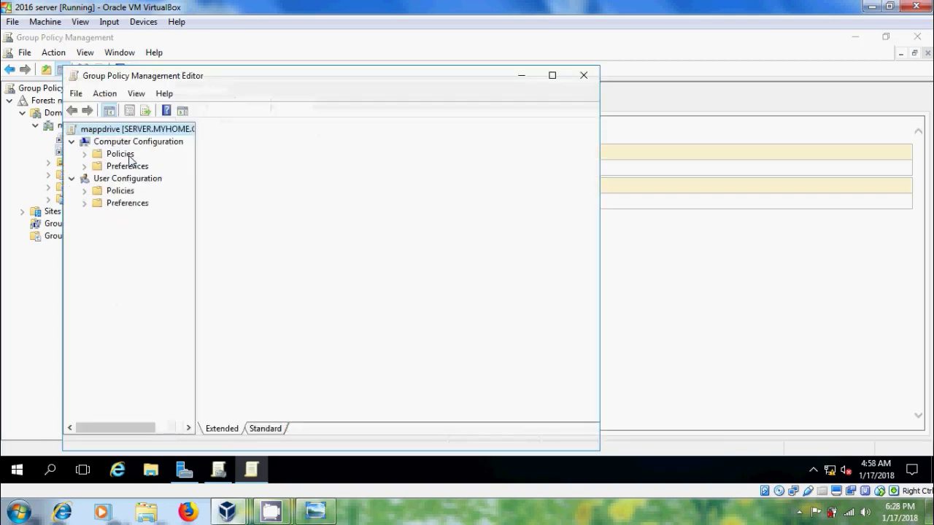
click(553, 76)
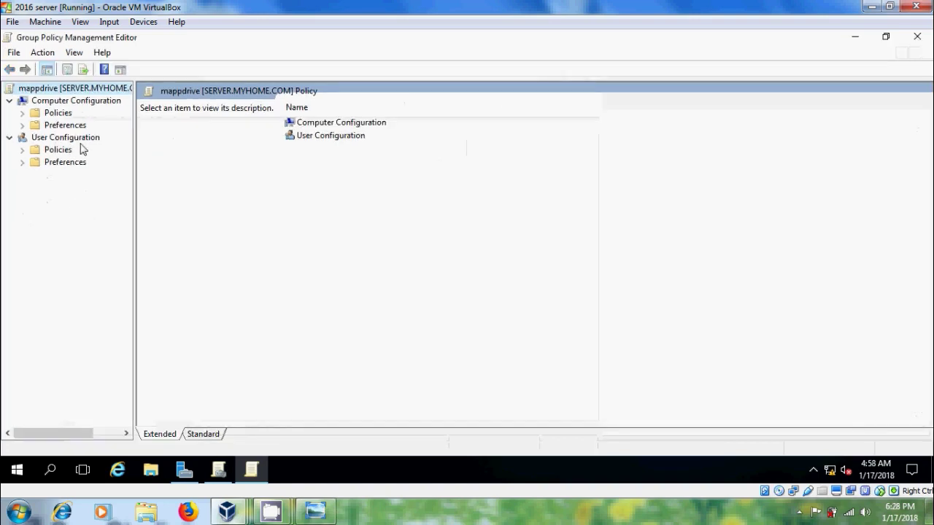
click(22, 150)
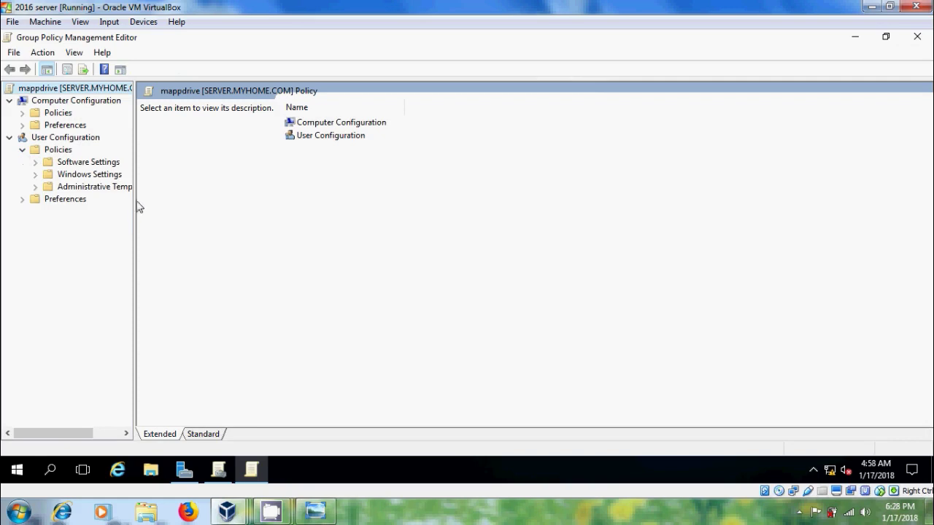
drag(136, 206, 184, 216)
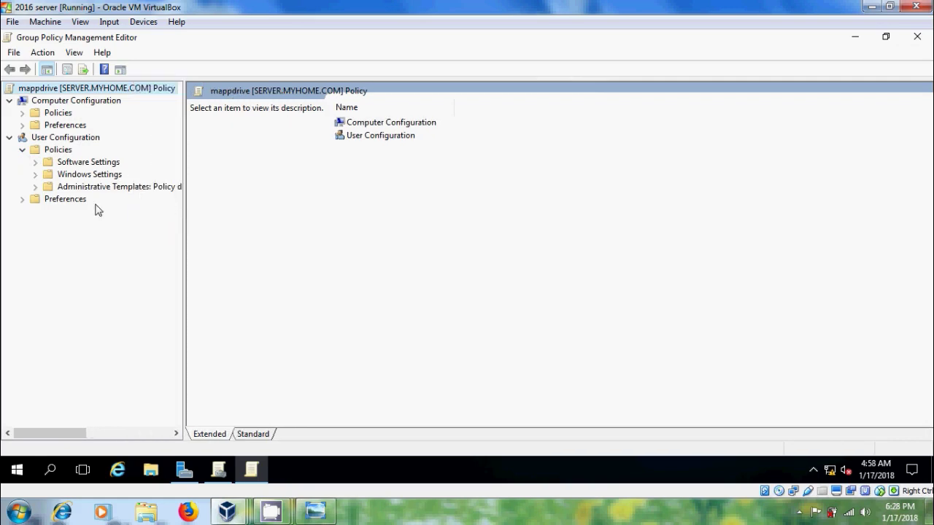
click(35, 174)
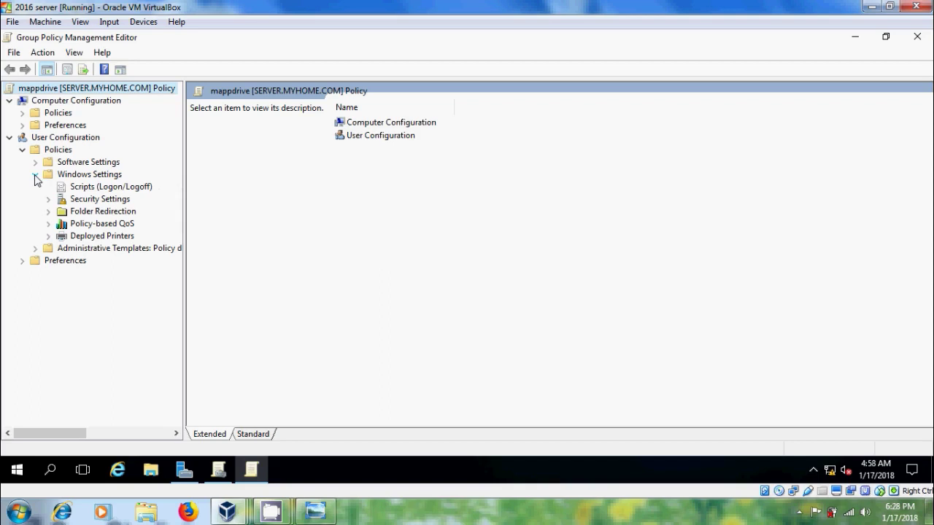
click(118, 188)
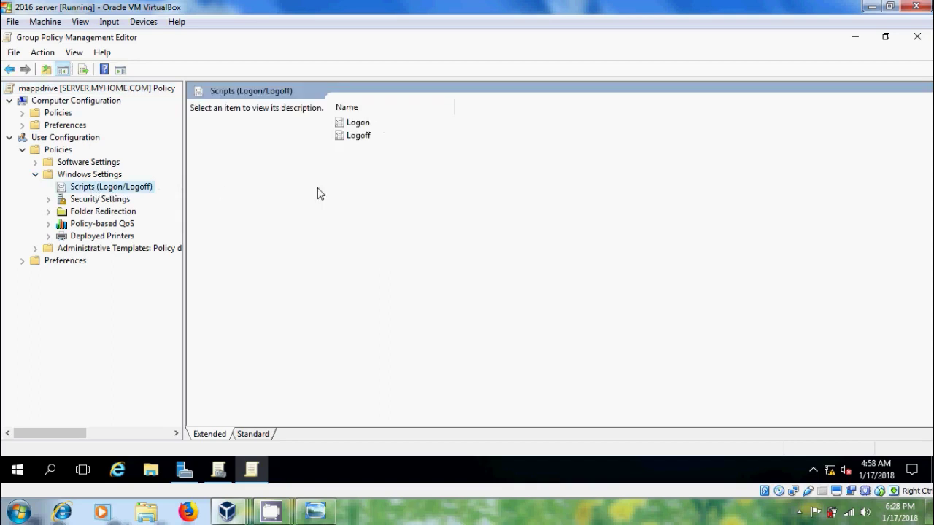
Step: Open the Logon script properties and inspect the GPO's logon scripts folder
double_click(362, 123)
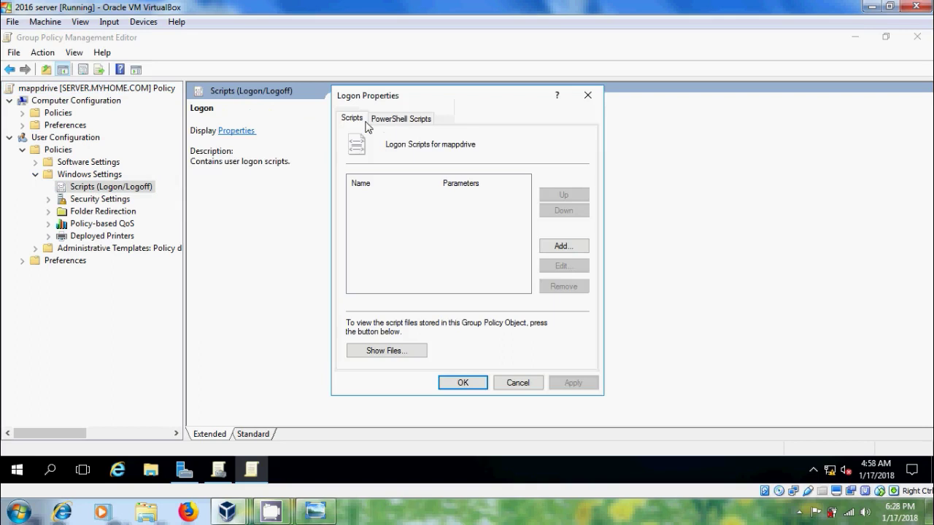
click(413, 355)
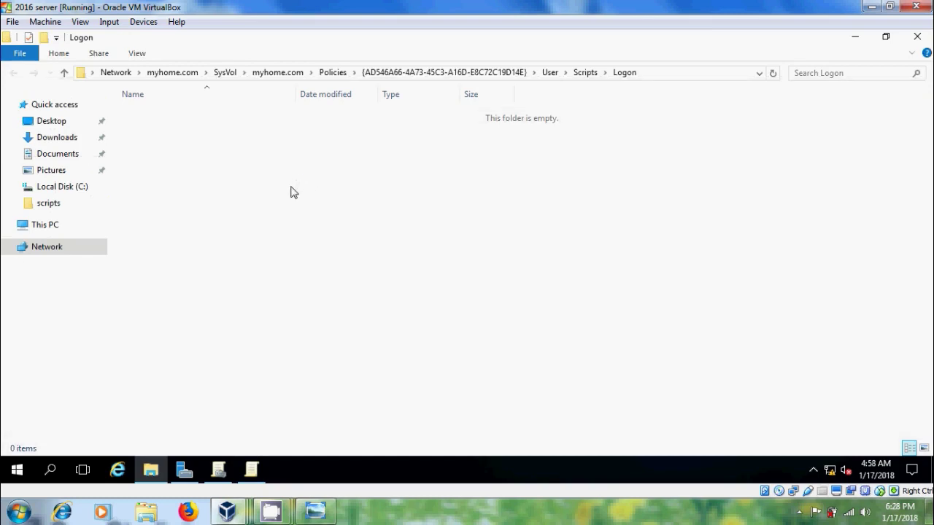
click(917, 35)
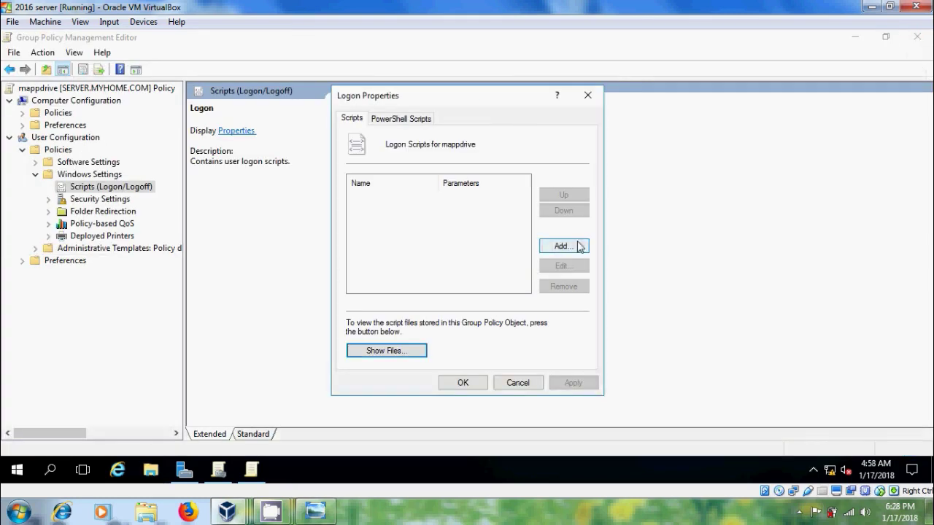
Step: Add \\myhome.com\netlogon\mapp.bat as a logon script and apply the change
click(576, 247)
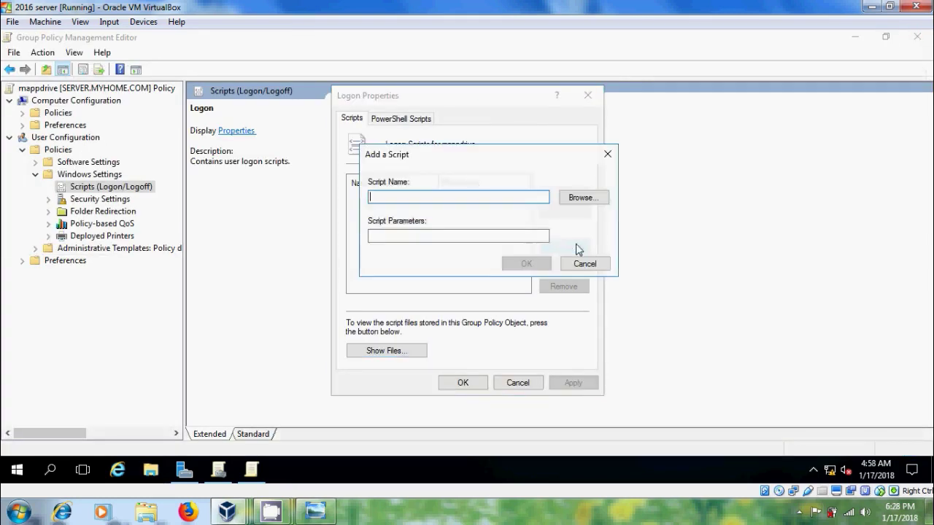
click(590, 201)
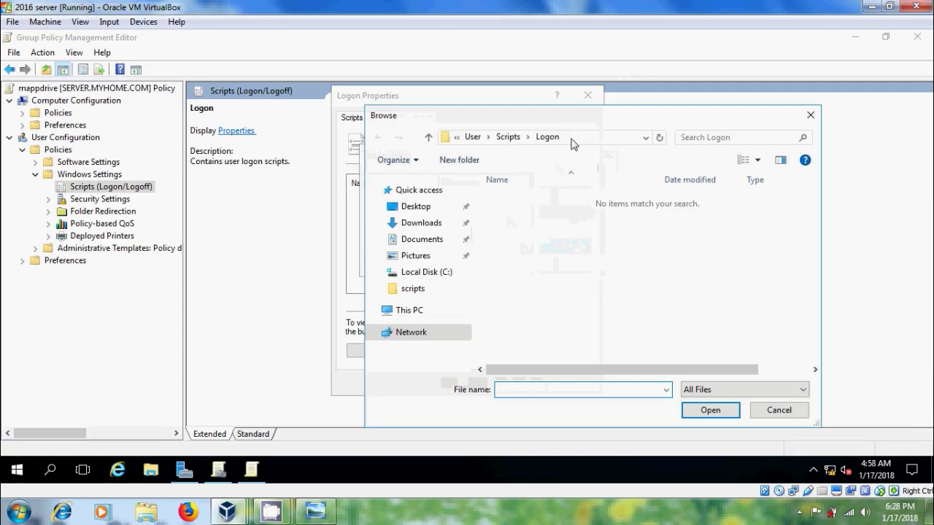
click(574, 138)
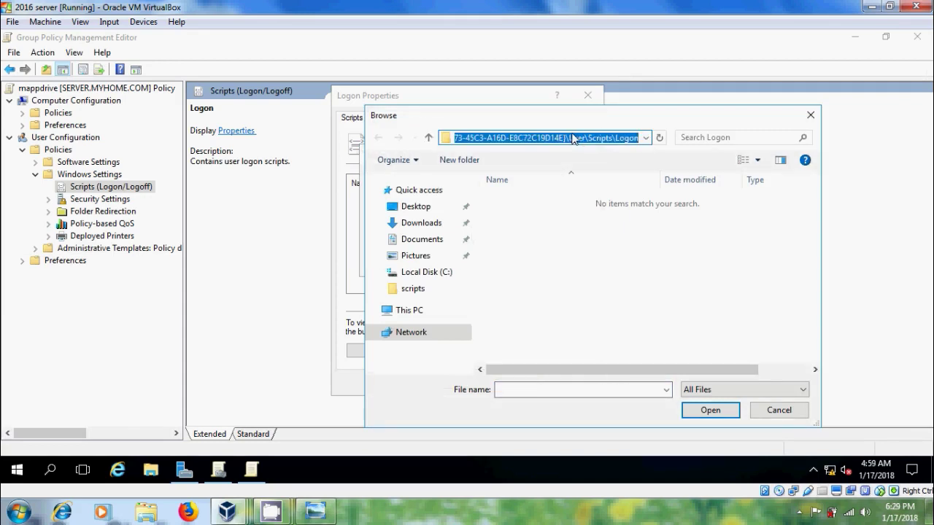
text(\\myhome.)
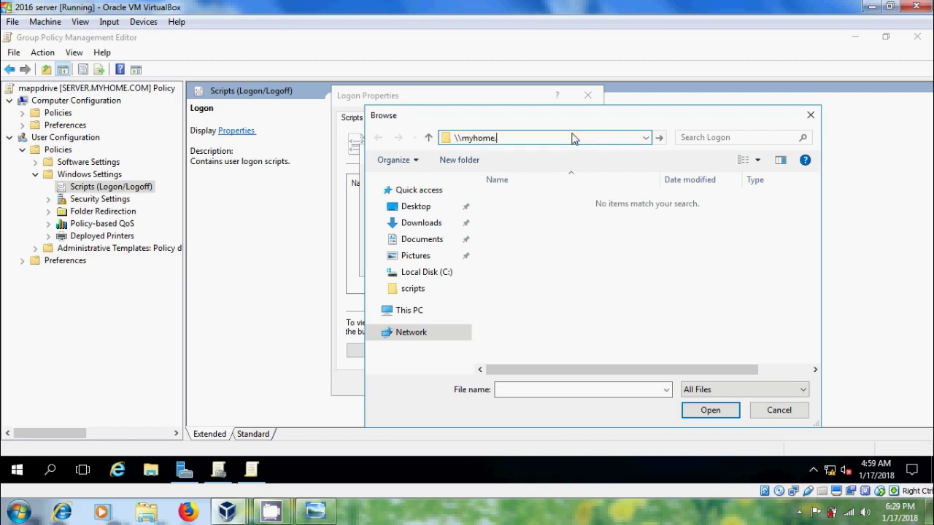
text(com\)
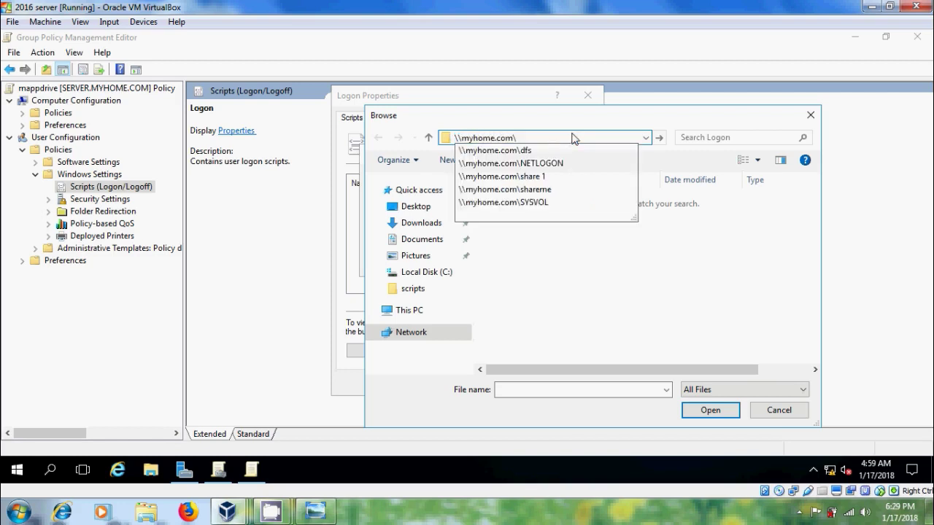
text(net)
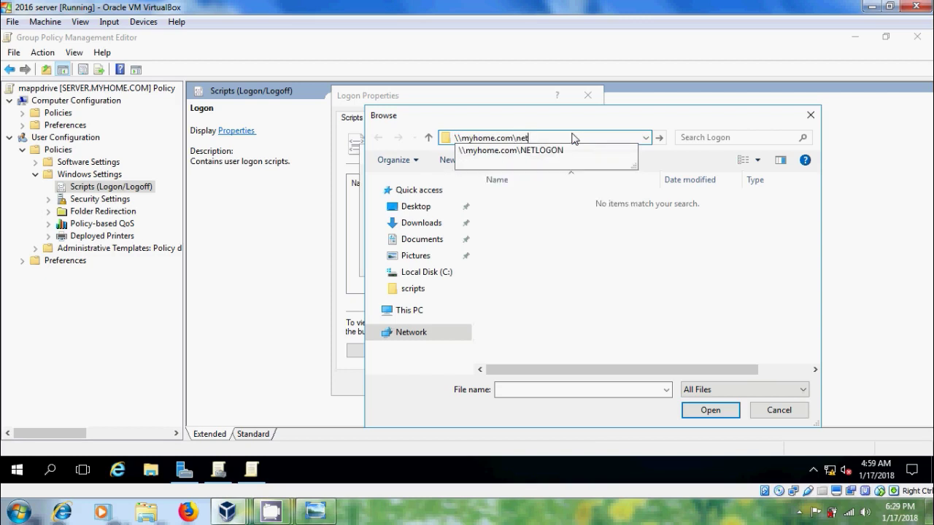
text(logon)
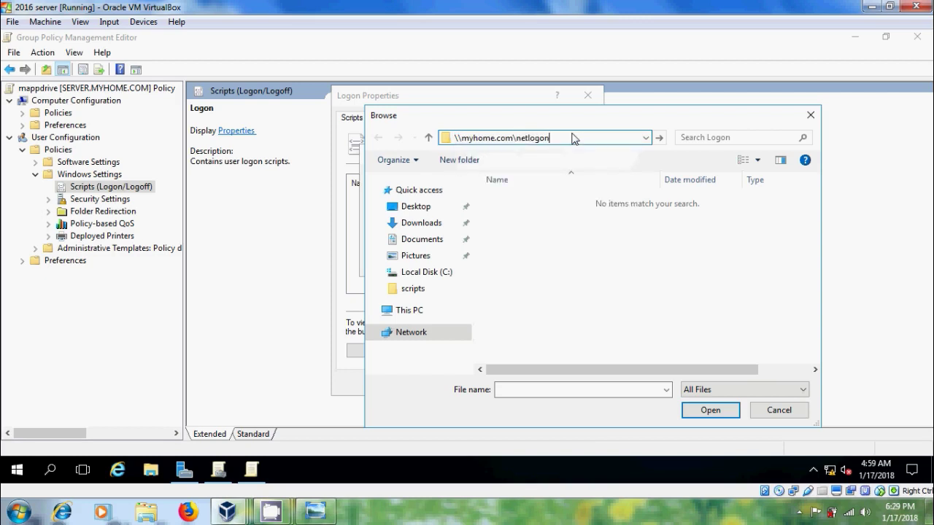
key(Return)
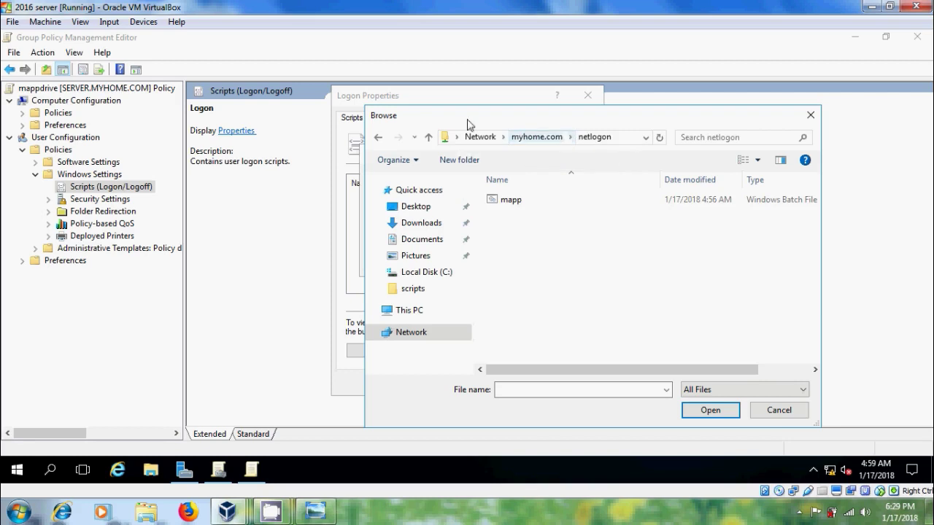
click(510, 201)
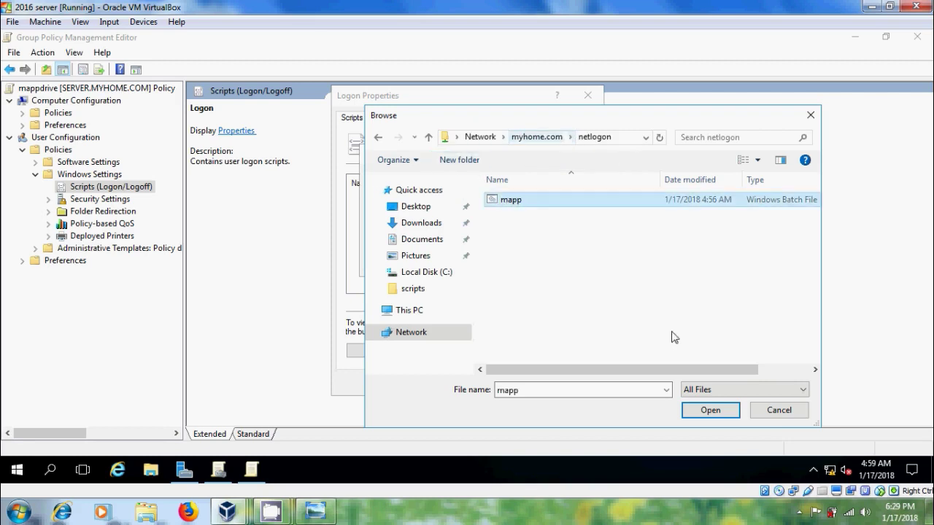
click(725, 412)
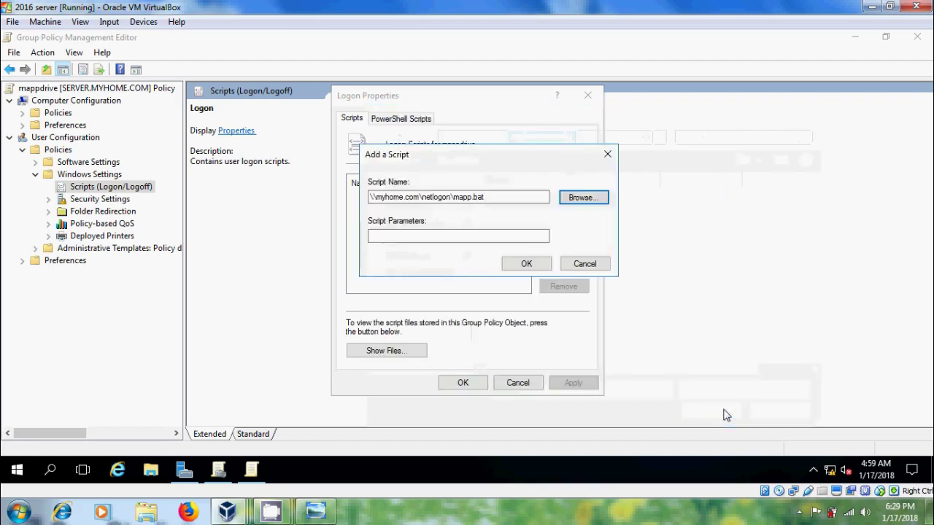
click(545, 264)
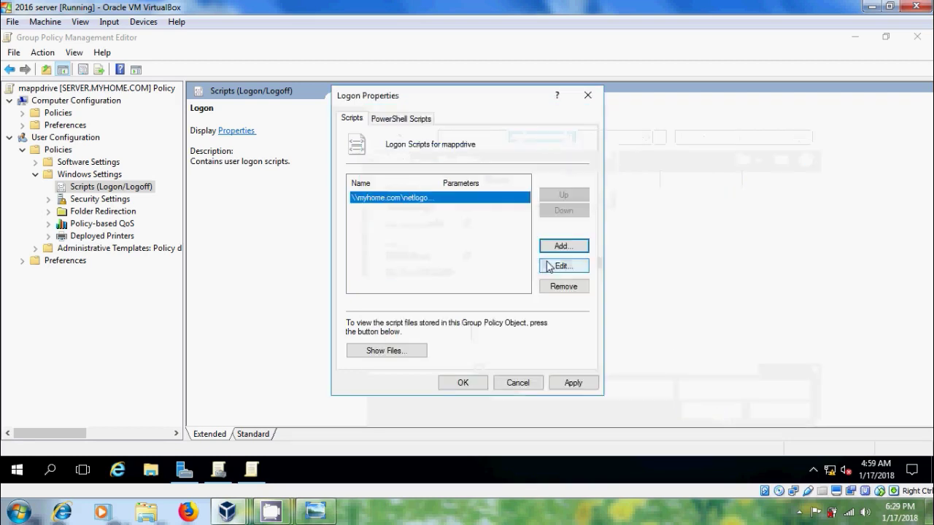
click(574, 383)
click(467, 384)
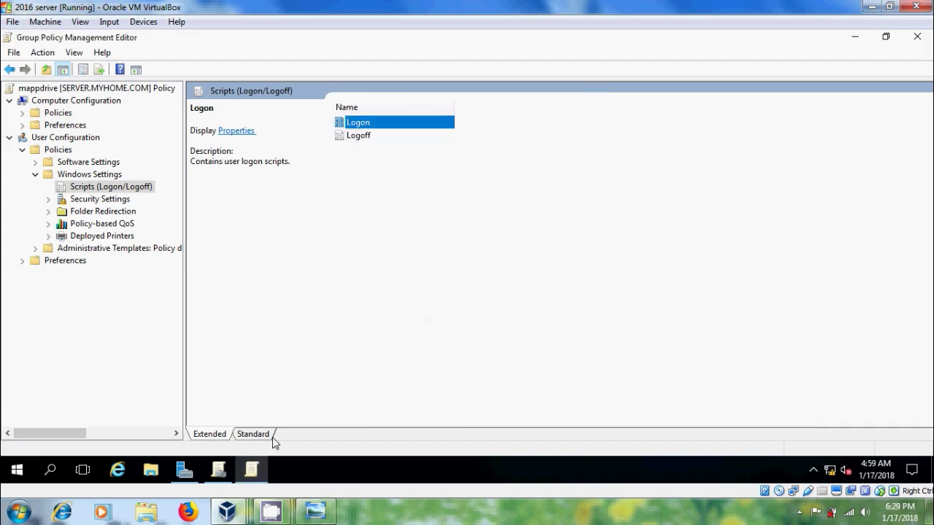
Step: On the Windows 7 client, run gpupdate /force and confirm logging off
mouse_move(227, 513)
click(361, 452)
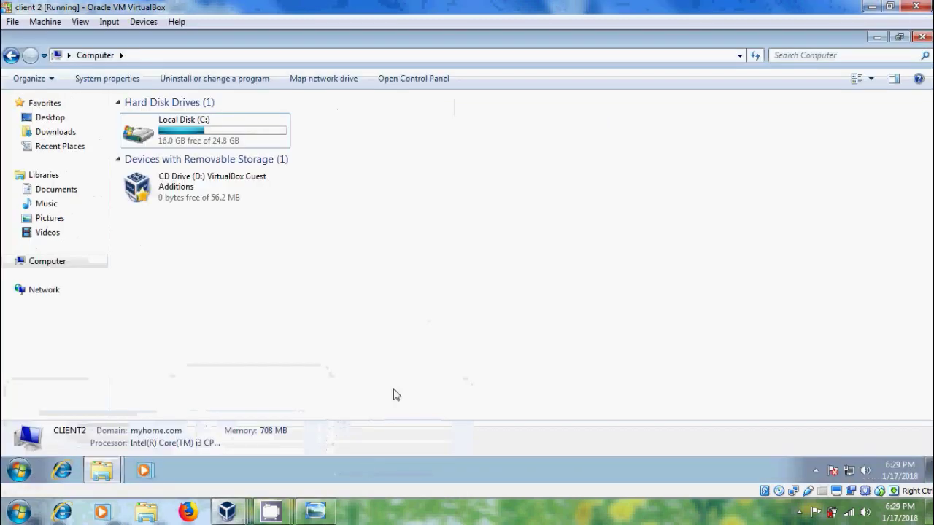
click(10, 472)
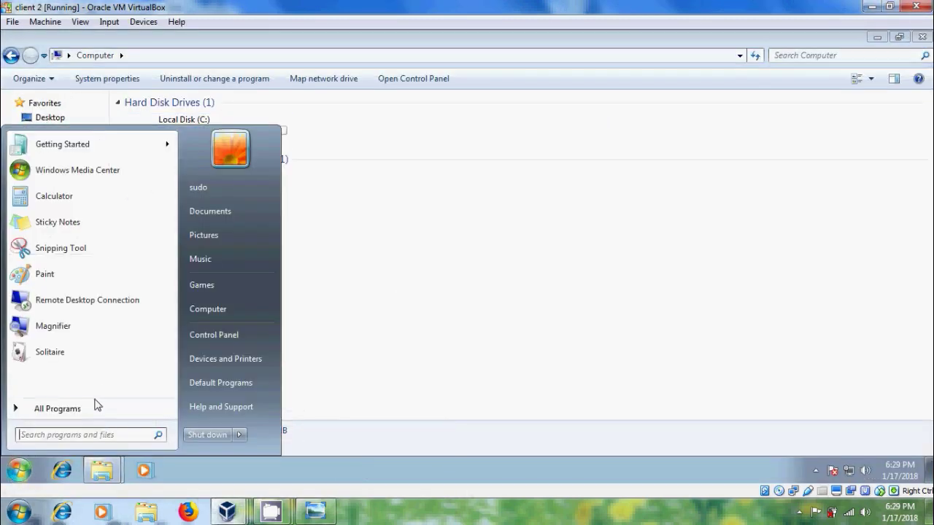
text(gpupd)
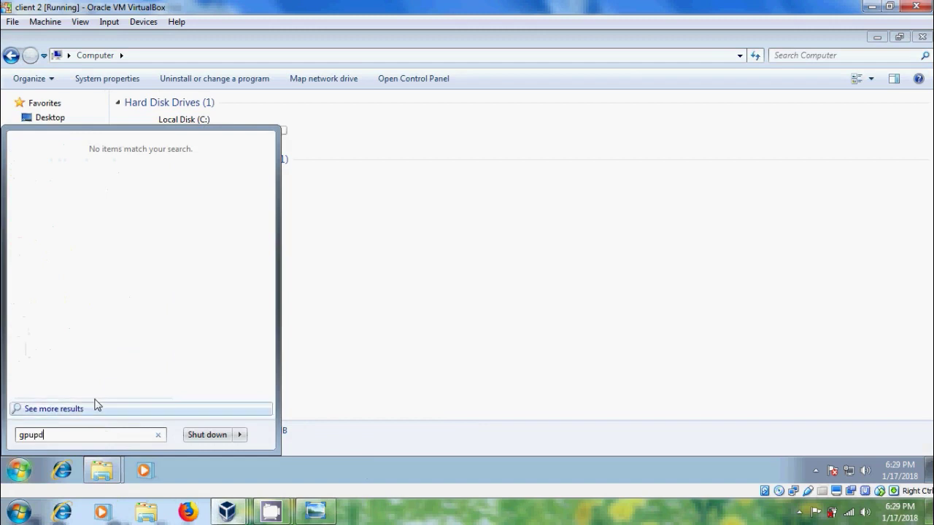
text(ate /fo)
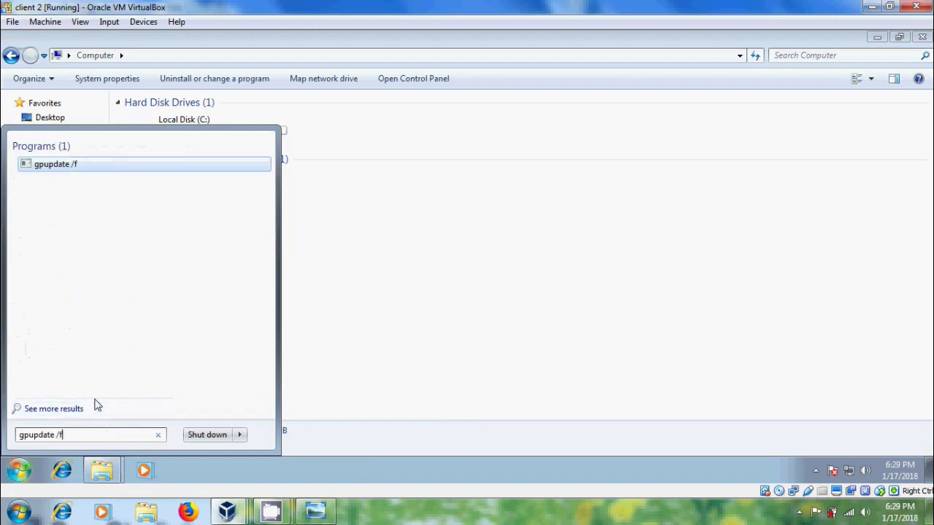
text(rce)
key(Return)
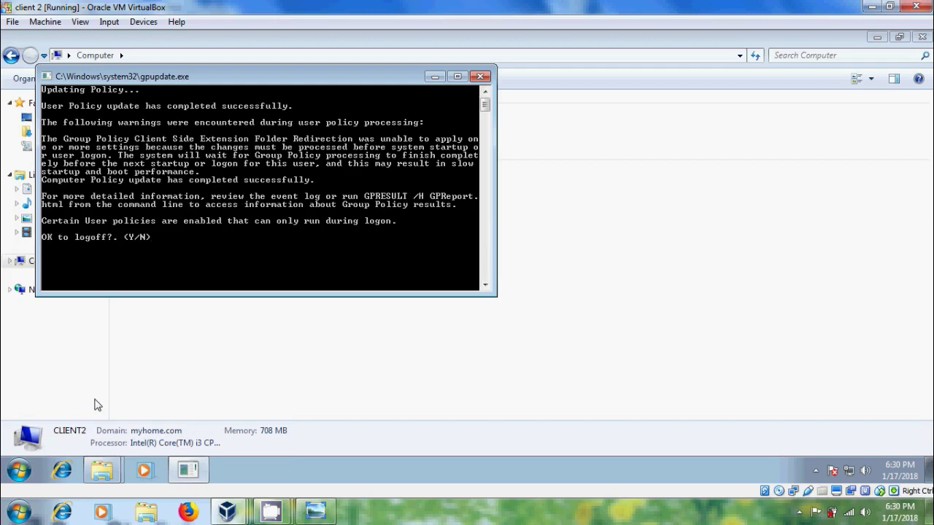
text(y)
key(Return)
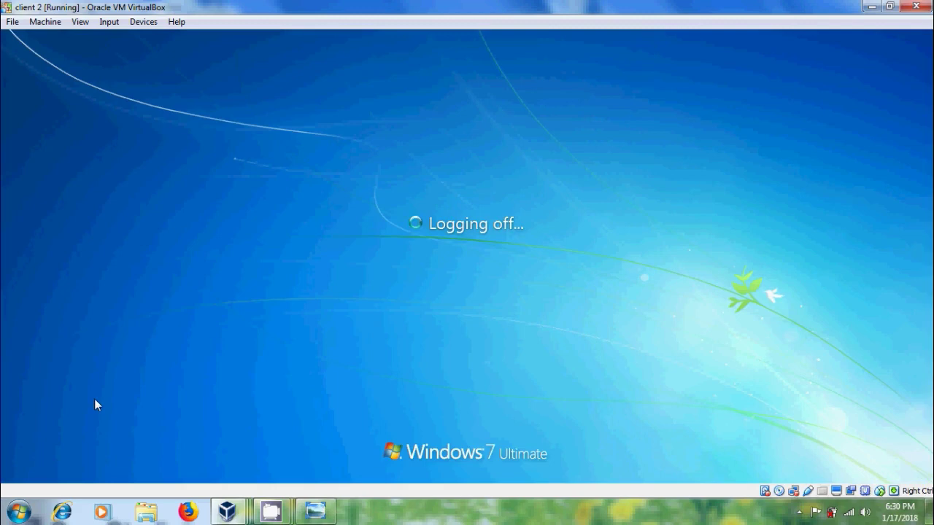
Step: Sign back in to the Windows 7 client using Insert Ctrl-Alt-Del and the password
click(106, 23)
click(251, 65)
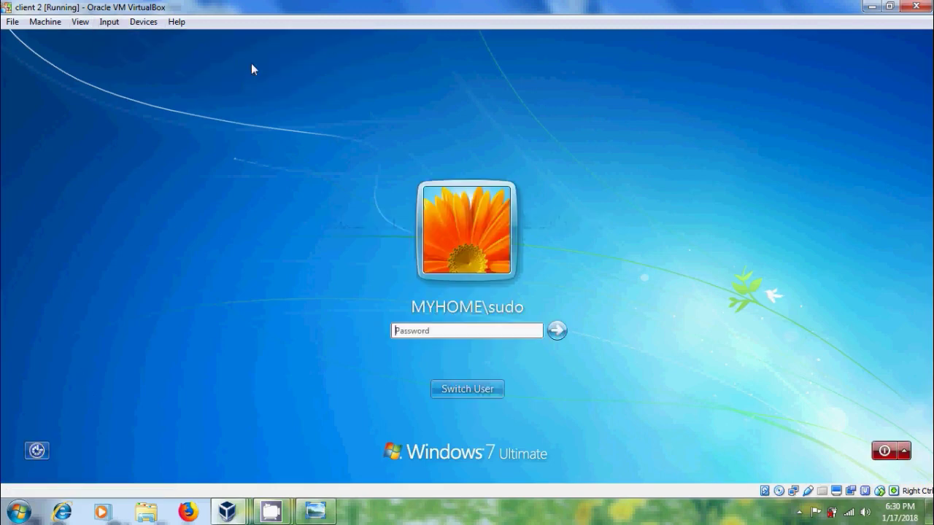
text(•)
text(•••)
key(Return)
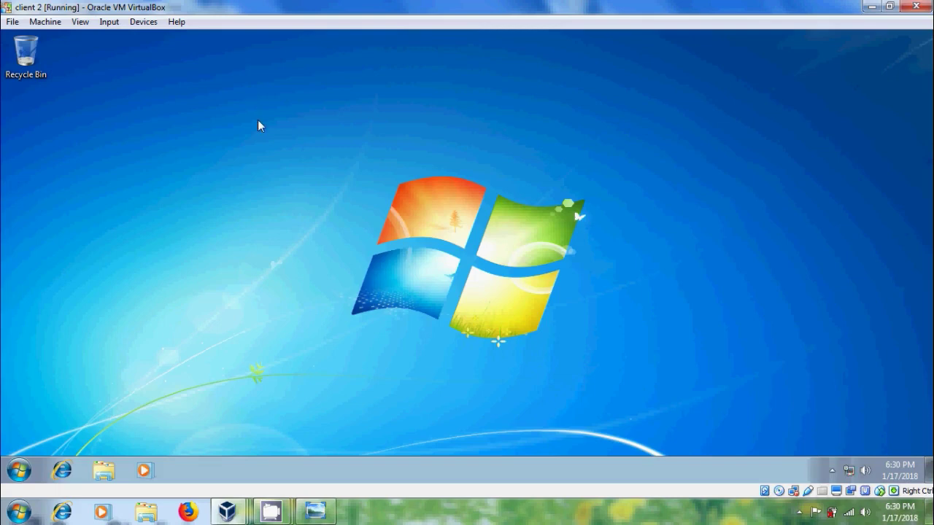
Step: Confirm shareme appears as drive S: in Computer, then open the mapping slide
click(11, 464)
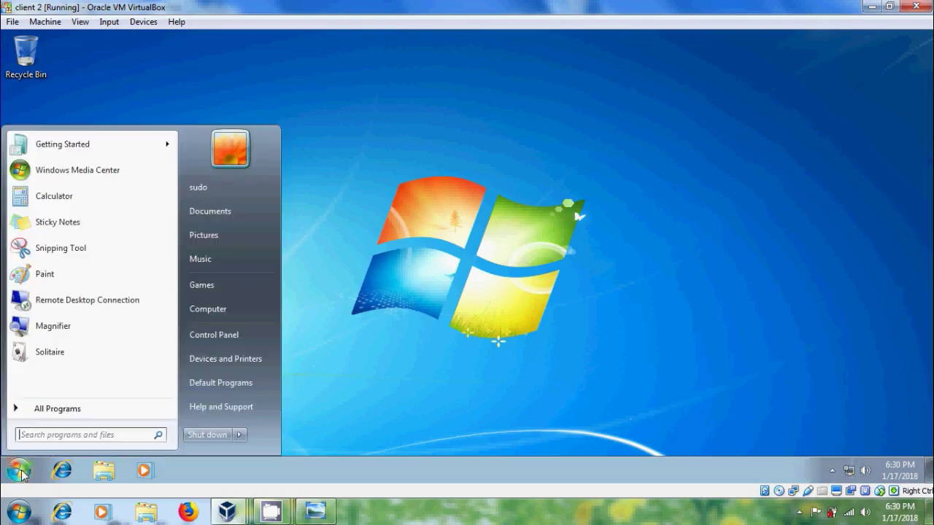
click(220, 309)
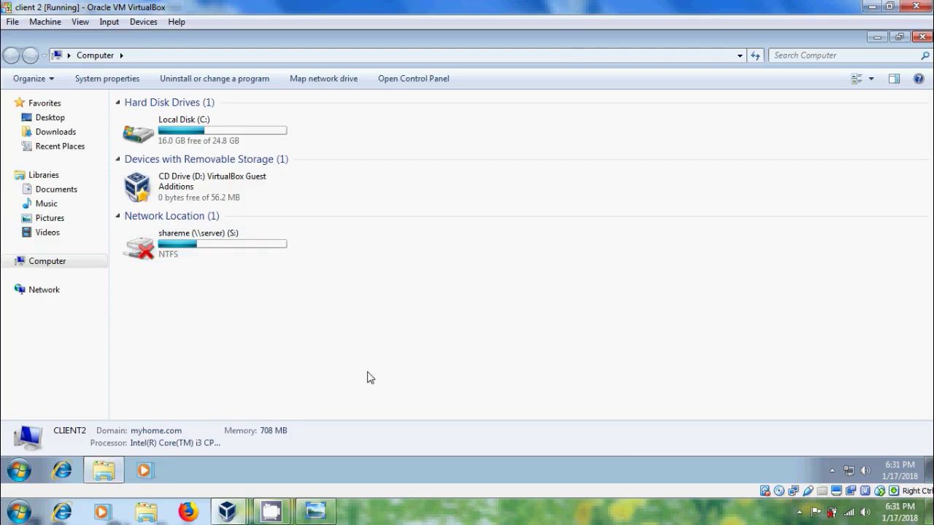
click(316, 511)
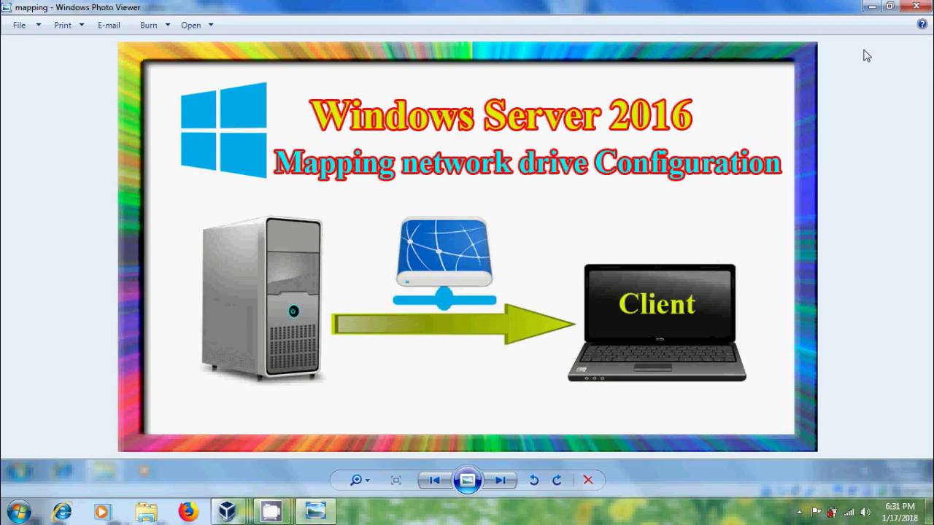
Step: Minimize the mapping slide in Windows Photo Viewer
click(871, 9)
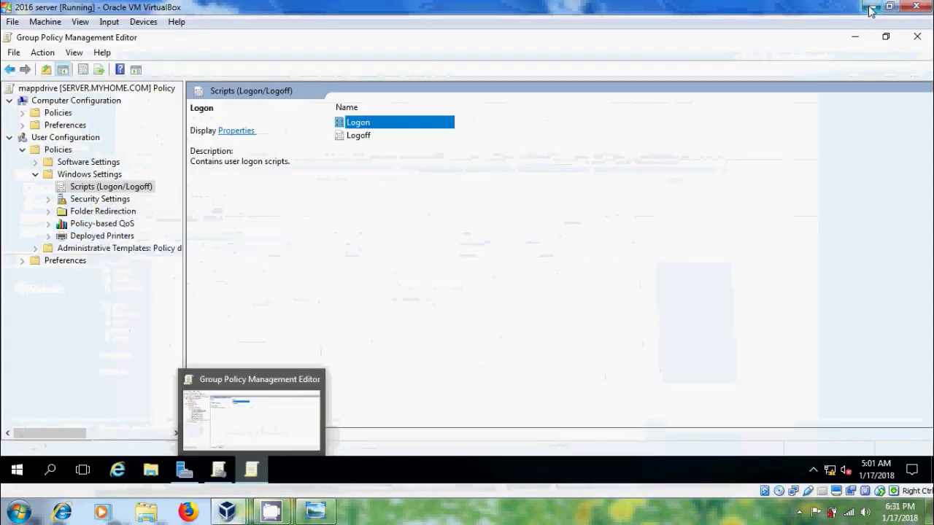